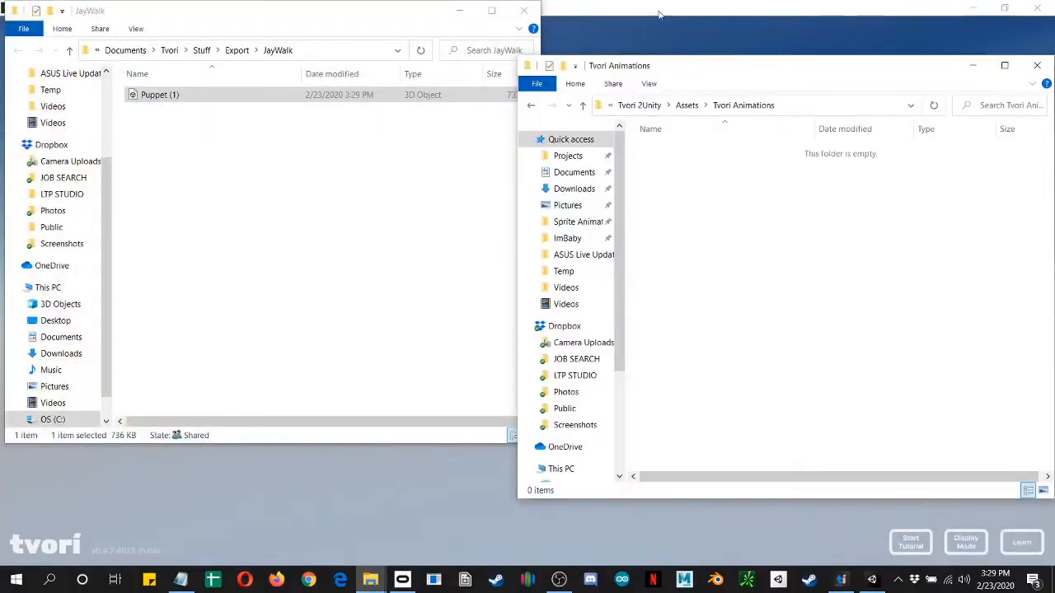
Step: Move the Puppet (1) file from the JayWalk export folder into the Tvori 2Unity project's Tvori Animations folder
left_click_drag(758, 67, 753, 21)
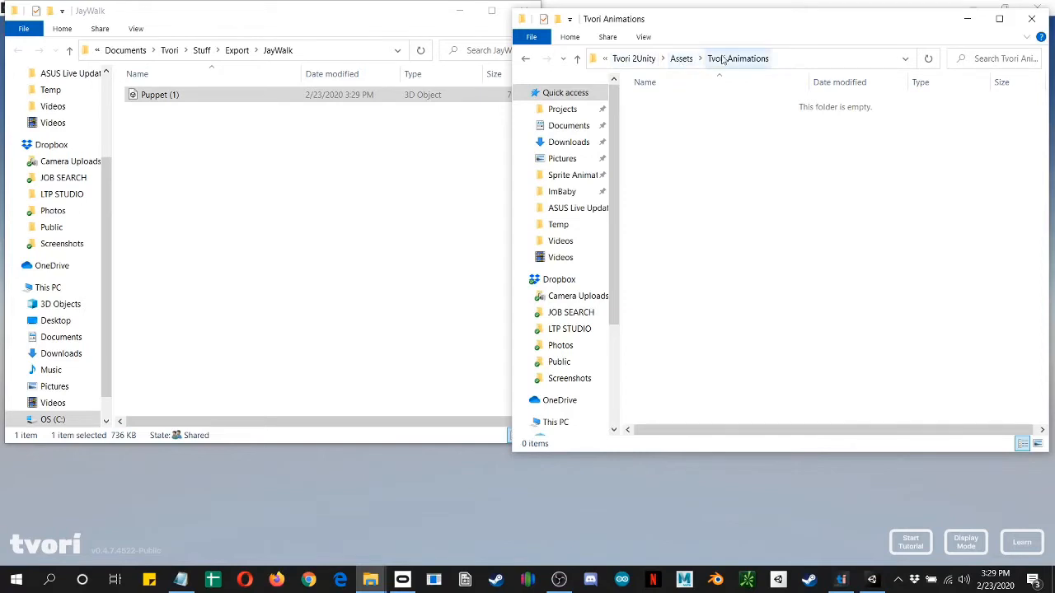
left_click(152, 97)
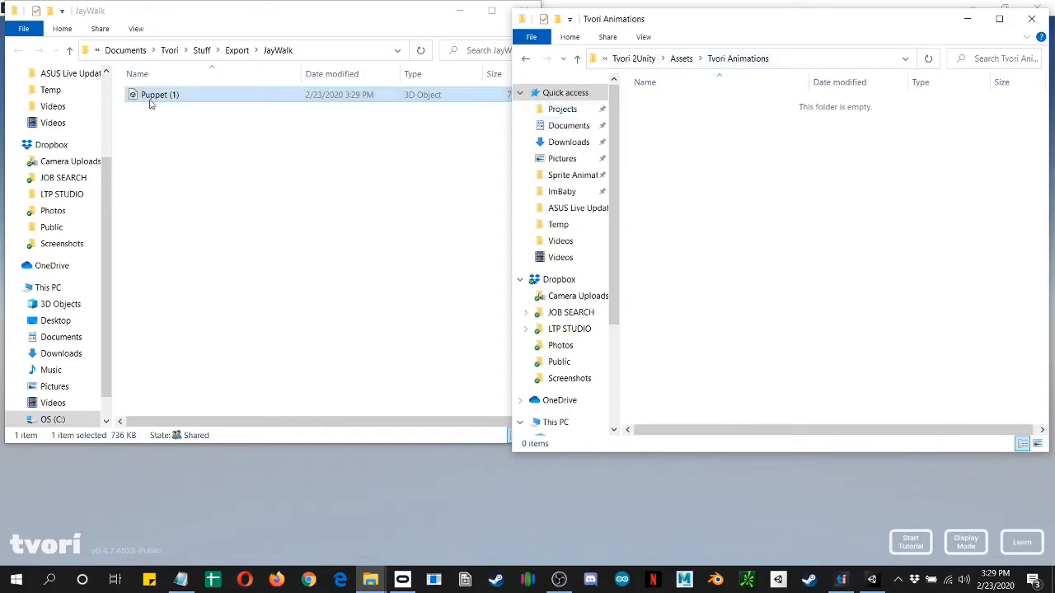
left_click_drag(152, 97, 714, 202)
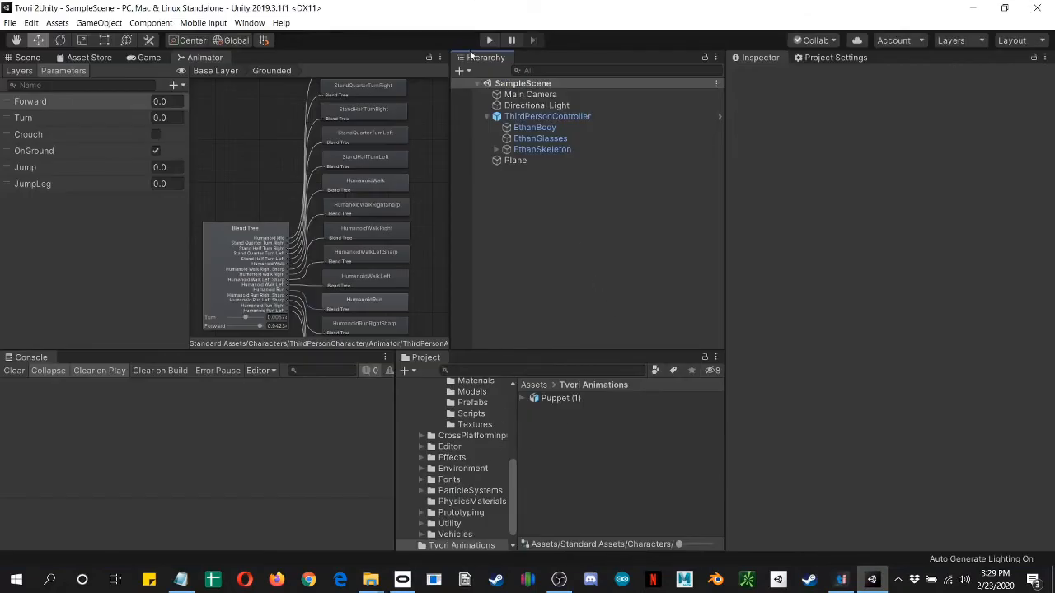
Step: Switch to Unity, select the ThirdPersonController in the scene, and open the third-person character's Prefabs folder in Standard Assets
left_click(490, 40)
left_click(530, 118)
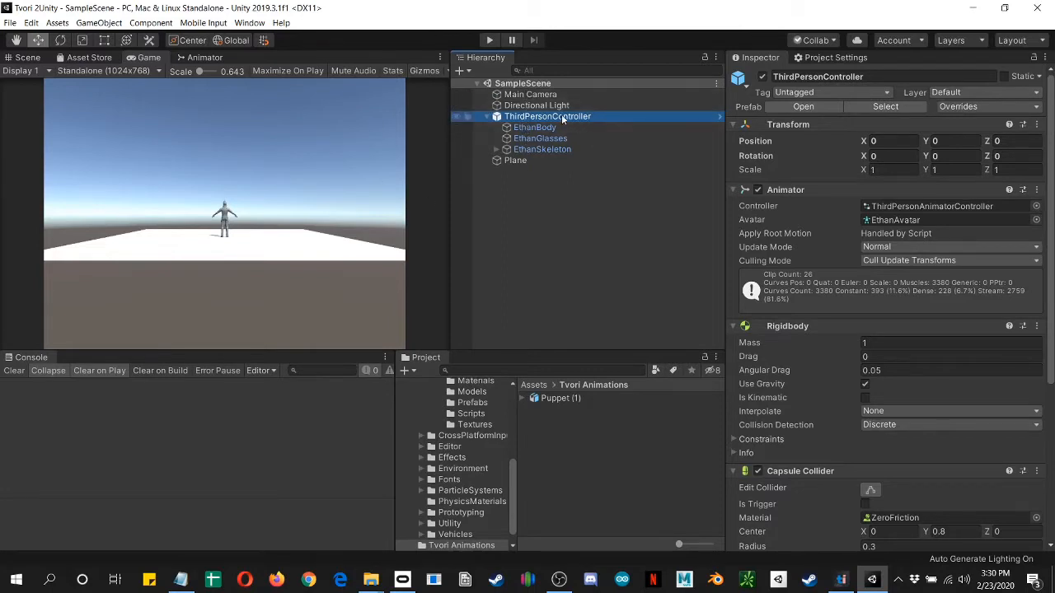
scroll(467, 456, "up", 5)
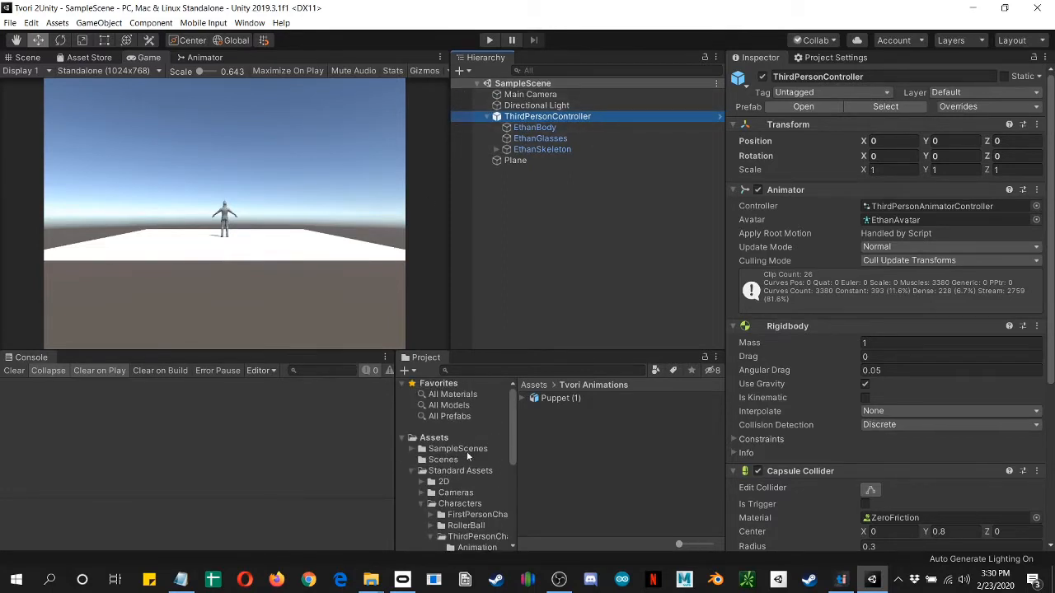
left_click(445, 471)
scroll(443, 412, "down", 3)
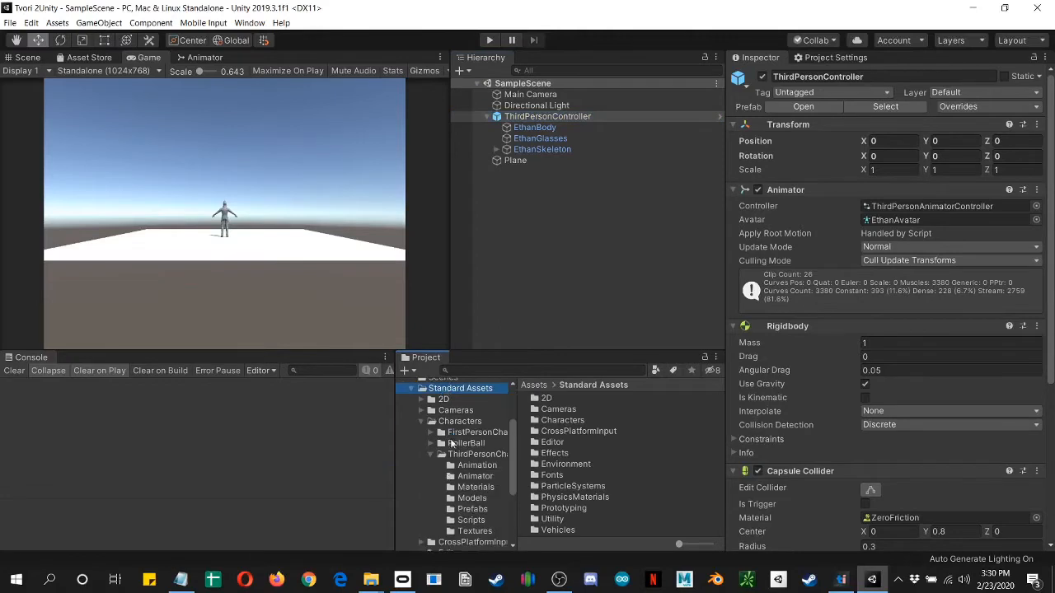
left_click(458, 421)
left_click(466, 454)
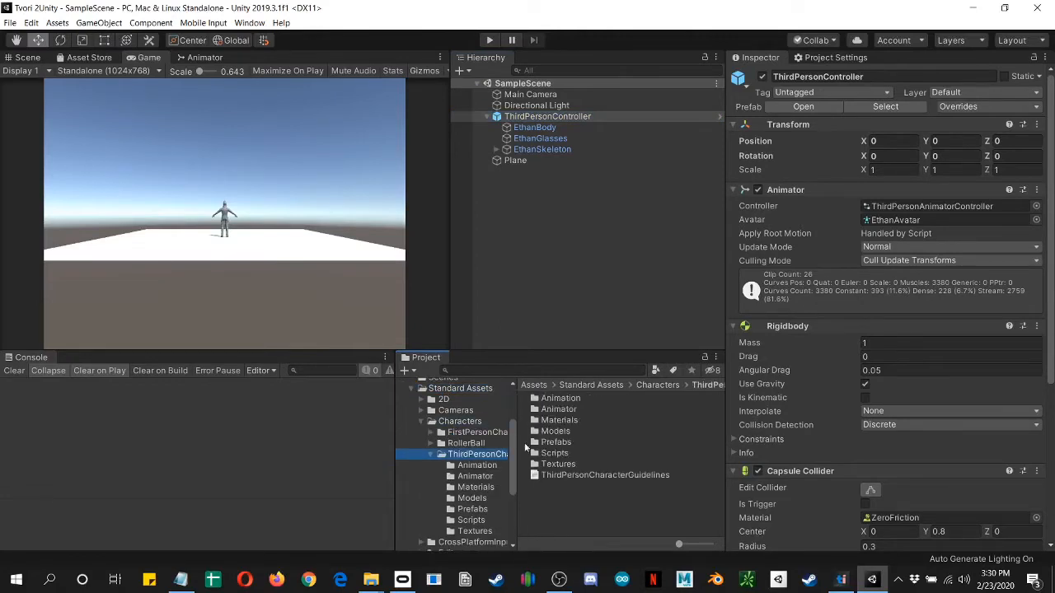
left_click(545, 441)
double_click(547, 442)
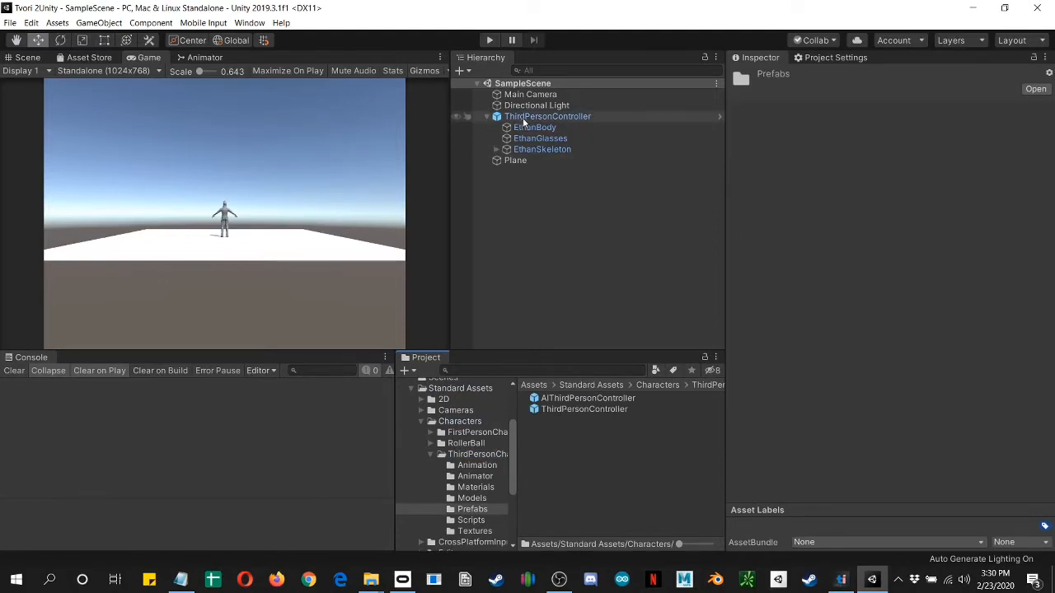
Step: Run the scene and test the third-person character by walking it in several directions and jumping
left_click(544, 161)
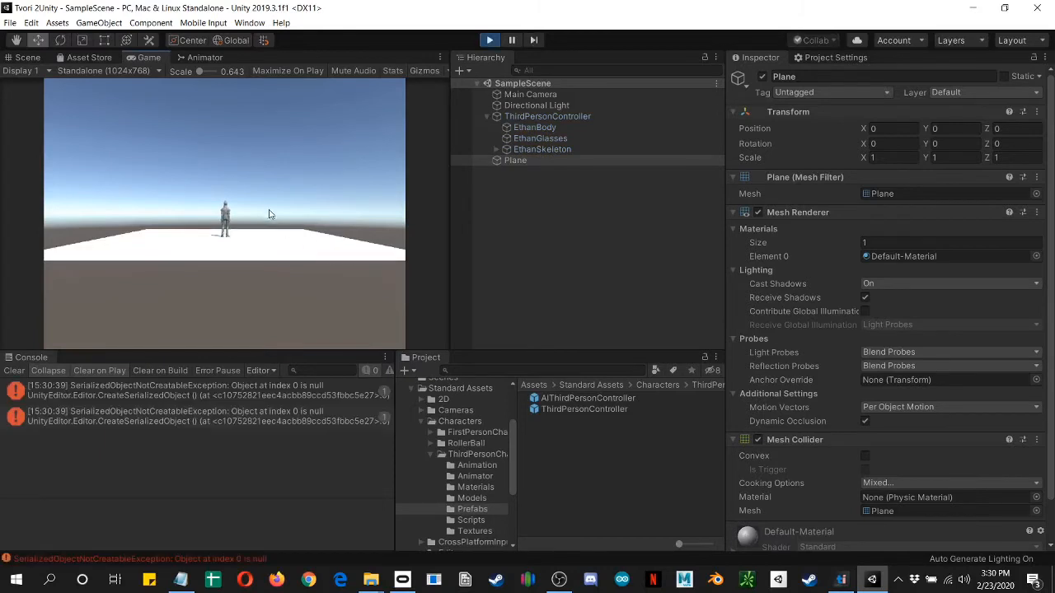
key("s")
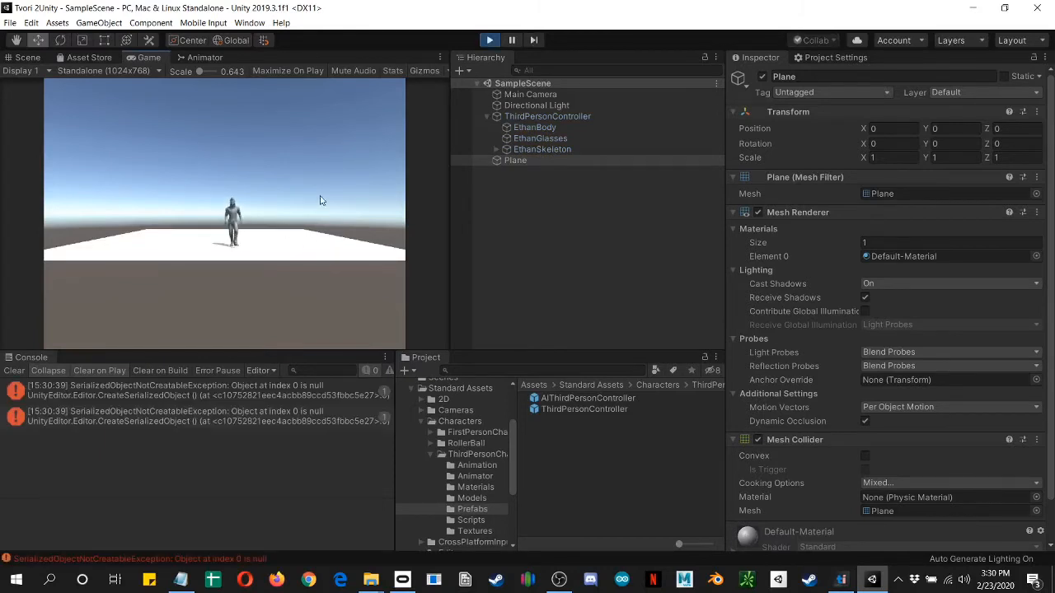
key("a")
key("w")
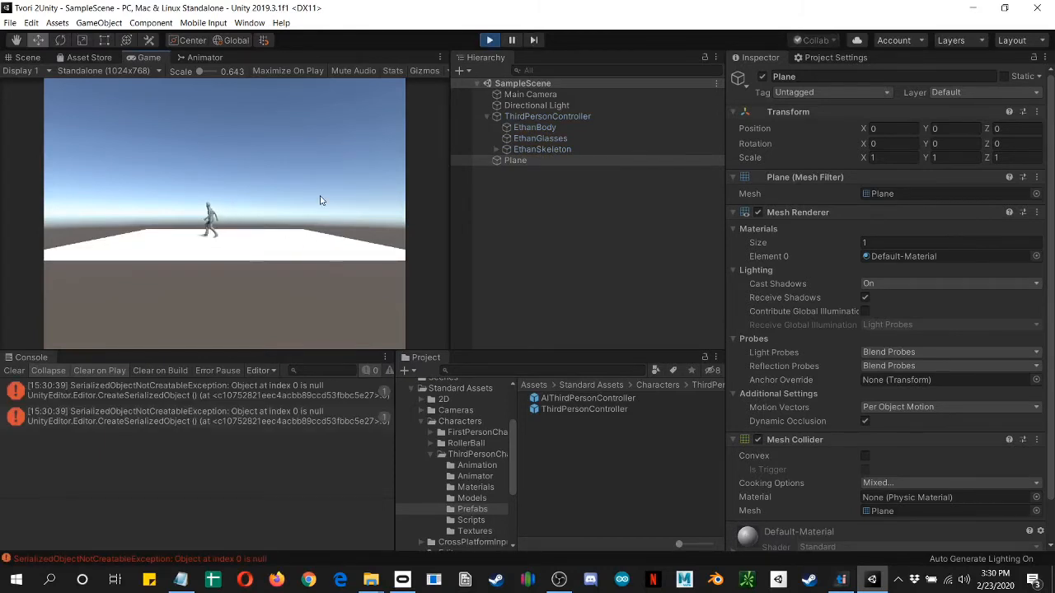
key("a")
key("s")
key("d")
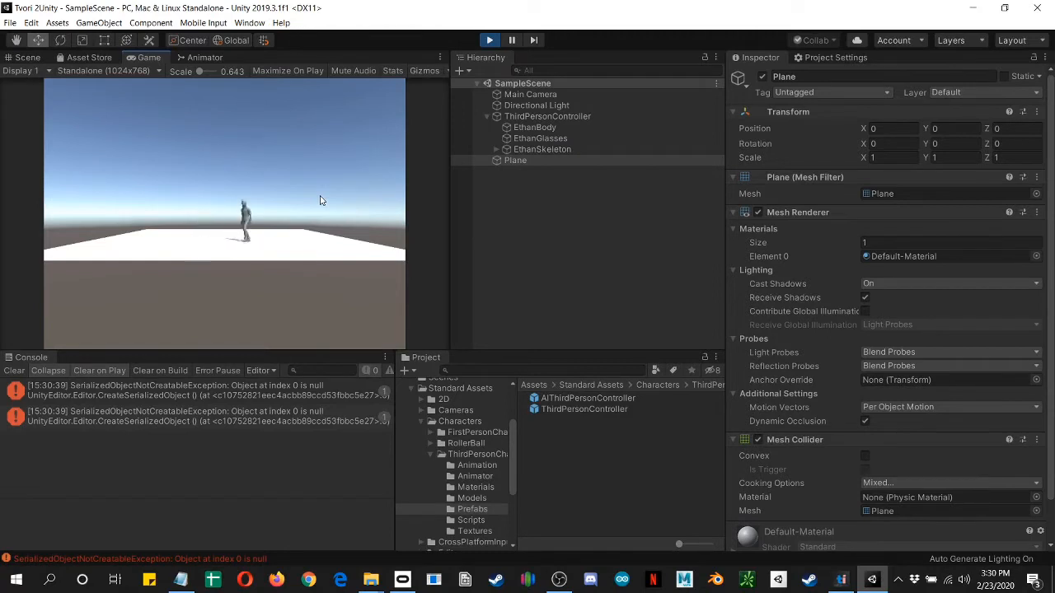
key("a")
key("space")
key("space")
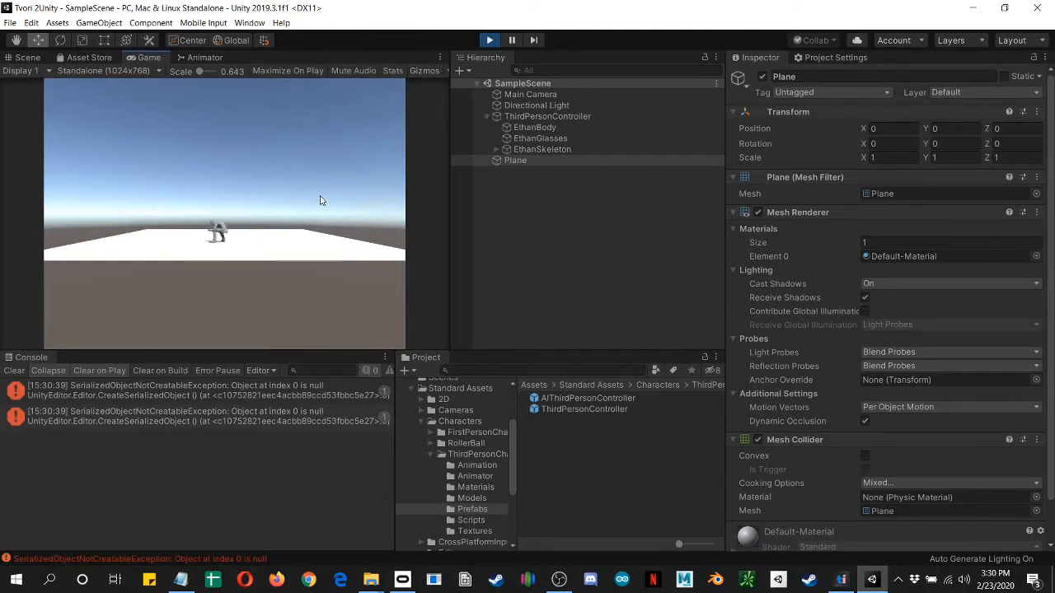
Step: Open the ThirdPersonAnimatorController assigned to the ThirdPersonController's Animator component
left_click(537, 106)
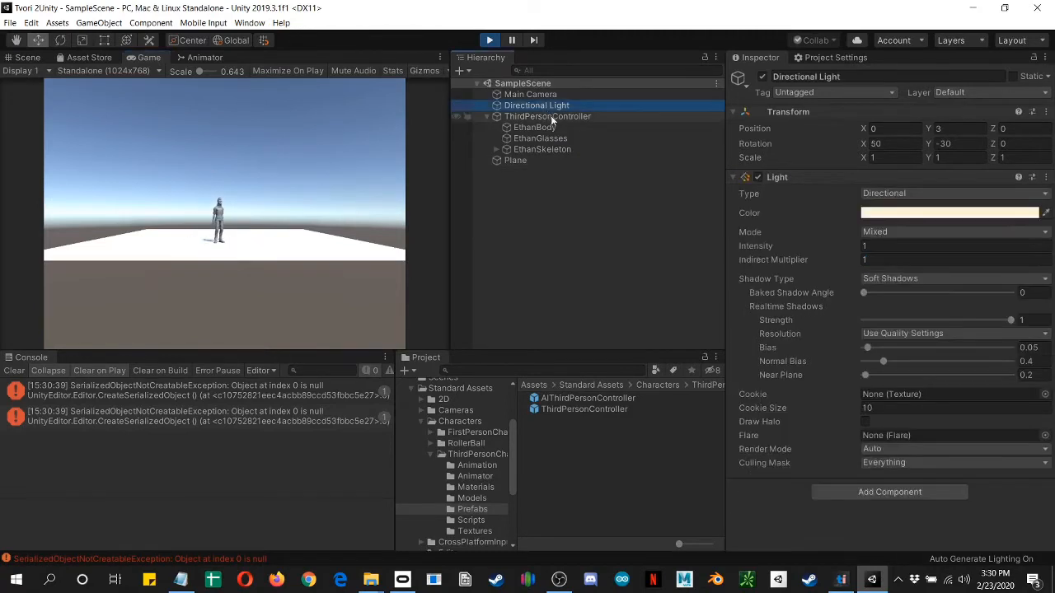
left_click(552, 116)
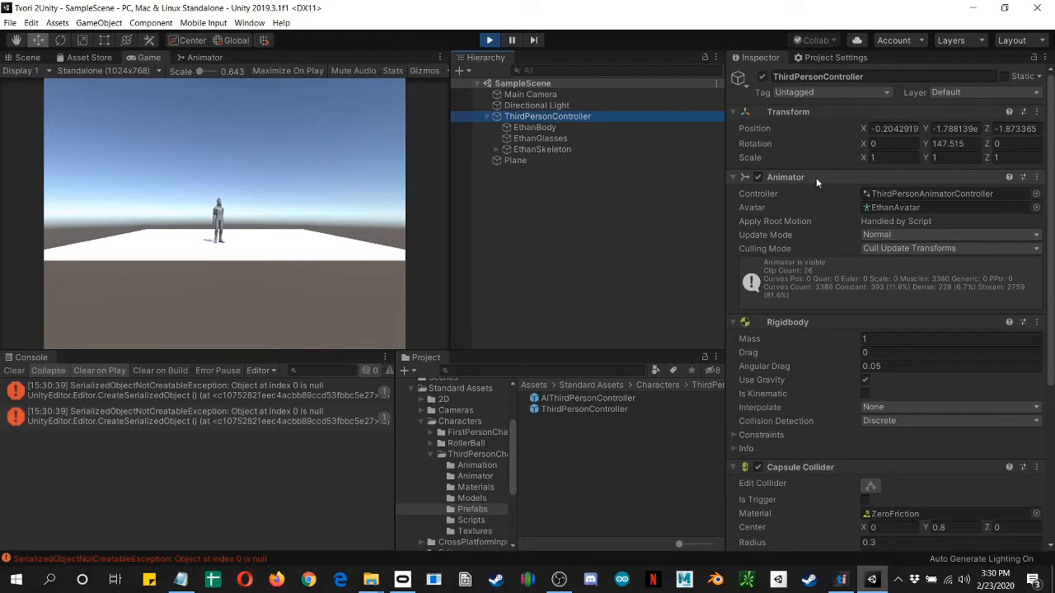
left_click(906, 192)
double_click(888, 191)
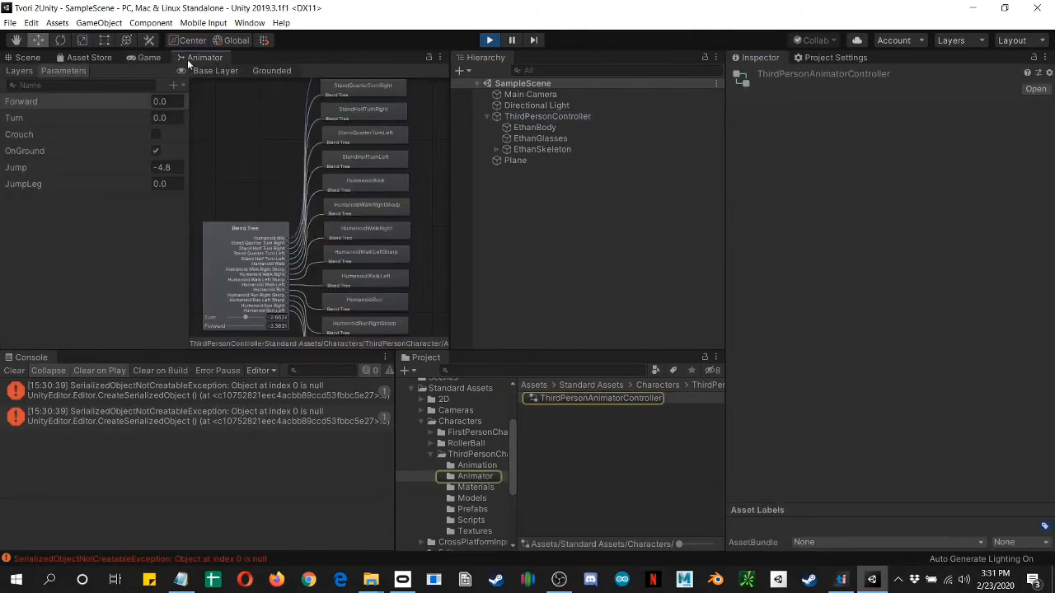
Step: Dock the Animator view beside the Hierarchy, widen it, and return its graph to the Base Layer
left_click_drag(193, 58, 570, 66)
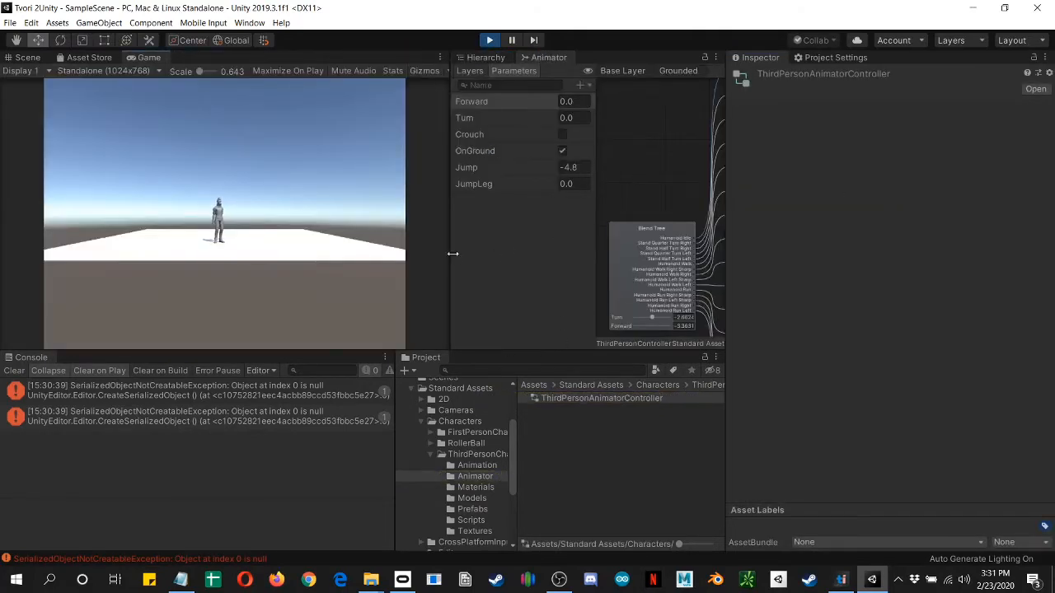
left_click_drag(452, 254, 295, 254)
left_click(508, 69)
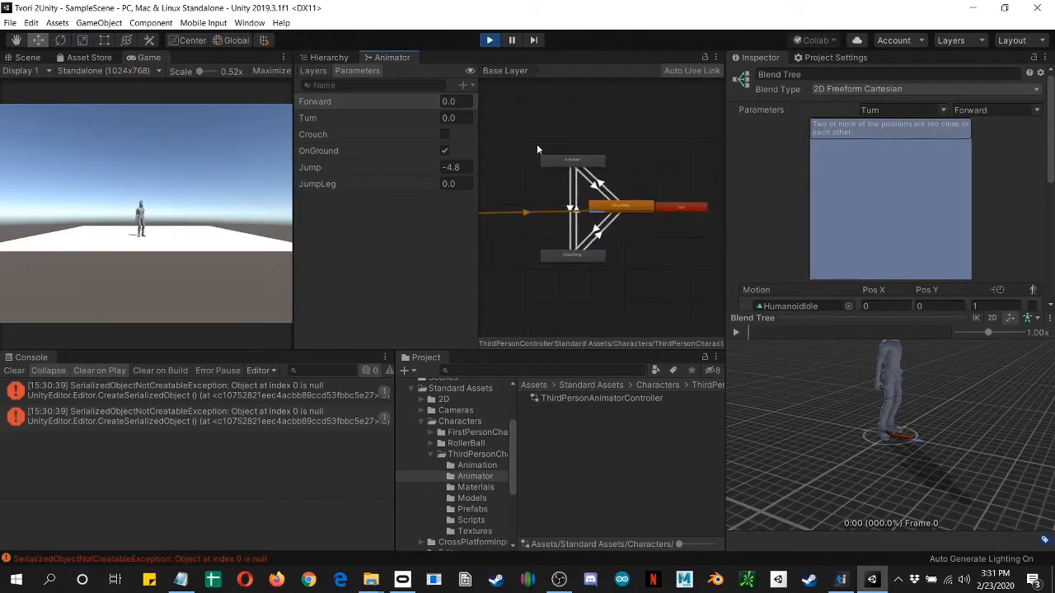
Step: Examine the Airborne, Grounded and Crouching states in the Animator graph while making the running character jump
scroll(628, 206, "up", 3)
scroll(630, 198, "down", 2)
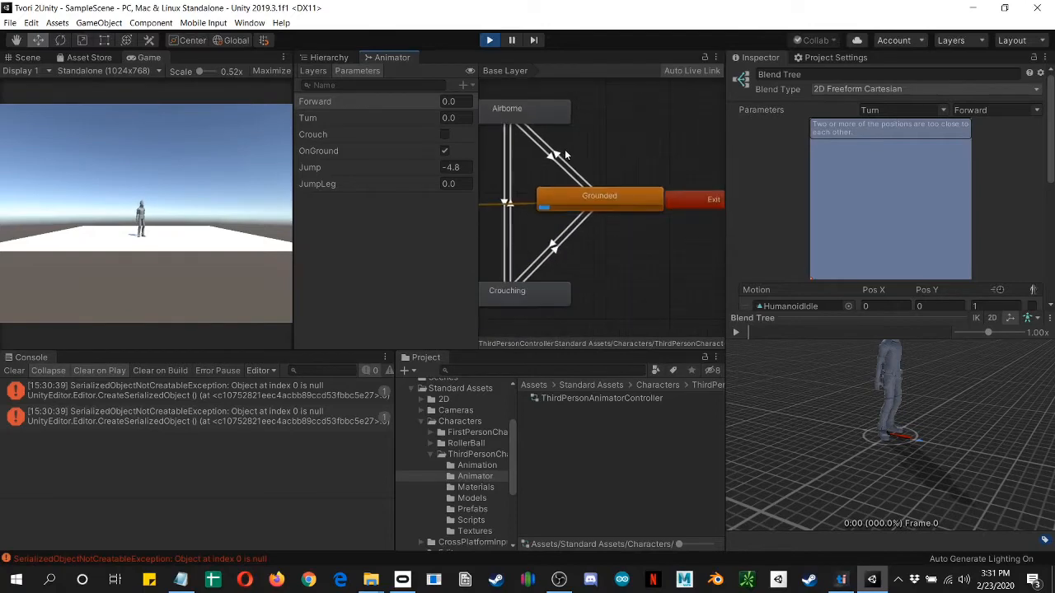
left_click(222, 200)
key("space")
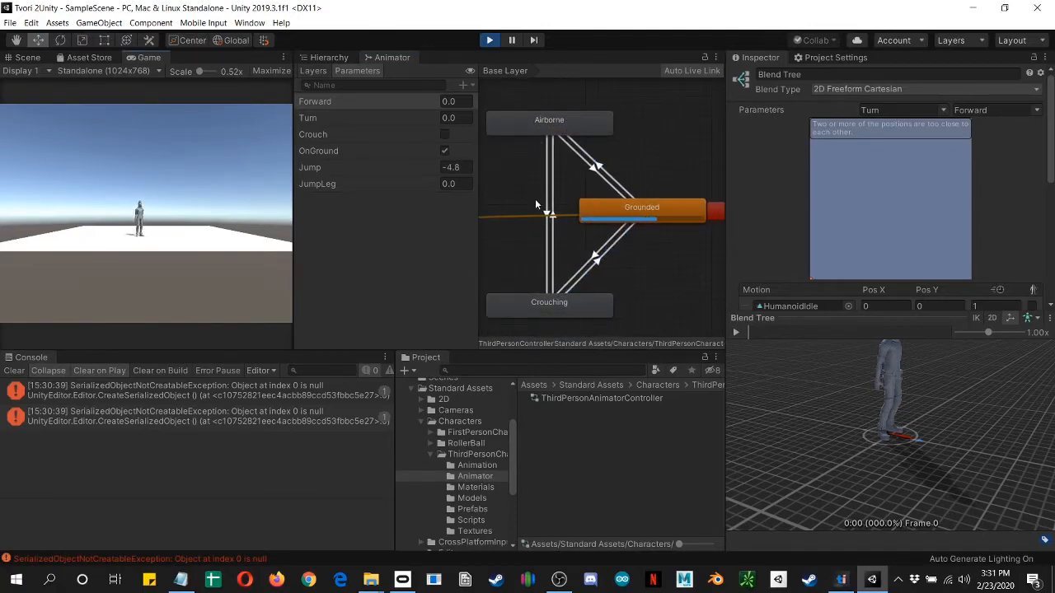
scroll(647, 169, "down", 3)
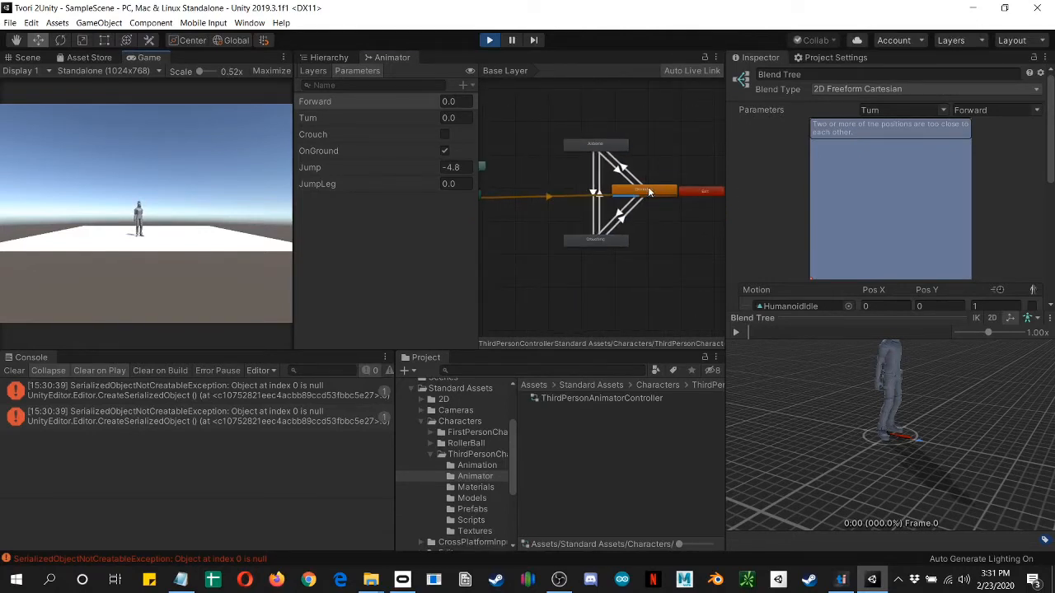
Step: Open the Grounded state's blend tree, move the running character, and inspect the Blend Tree node's settings
double_click(649, 193)
middle_click_drag(557, 167, 550, 236)
middle_click_drag(607, 262, 612, 211)
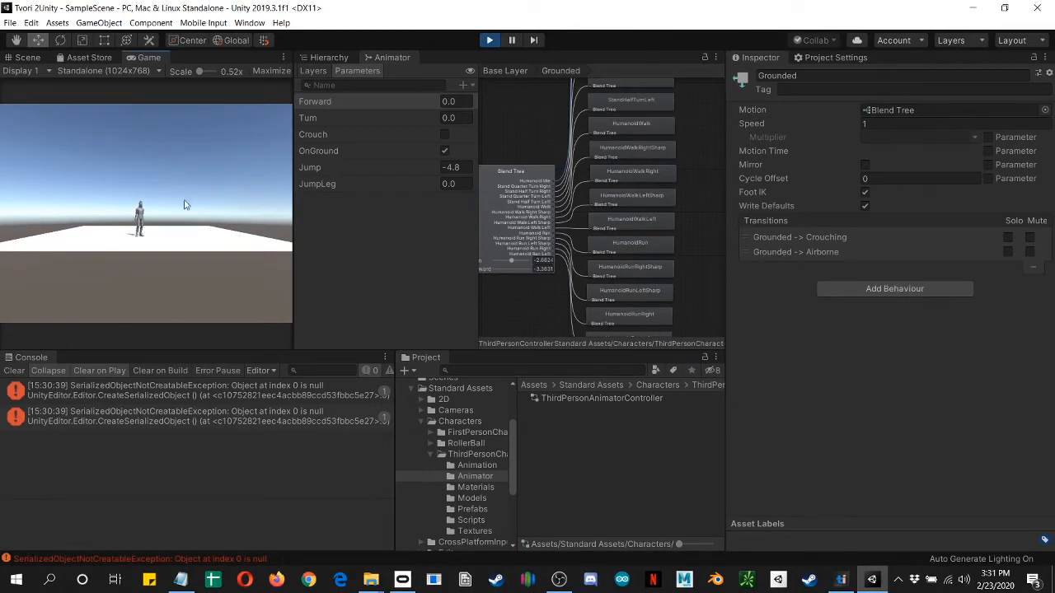
key("w")
left_click(514, 199)
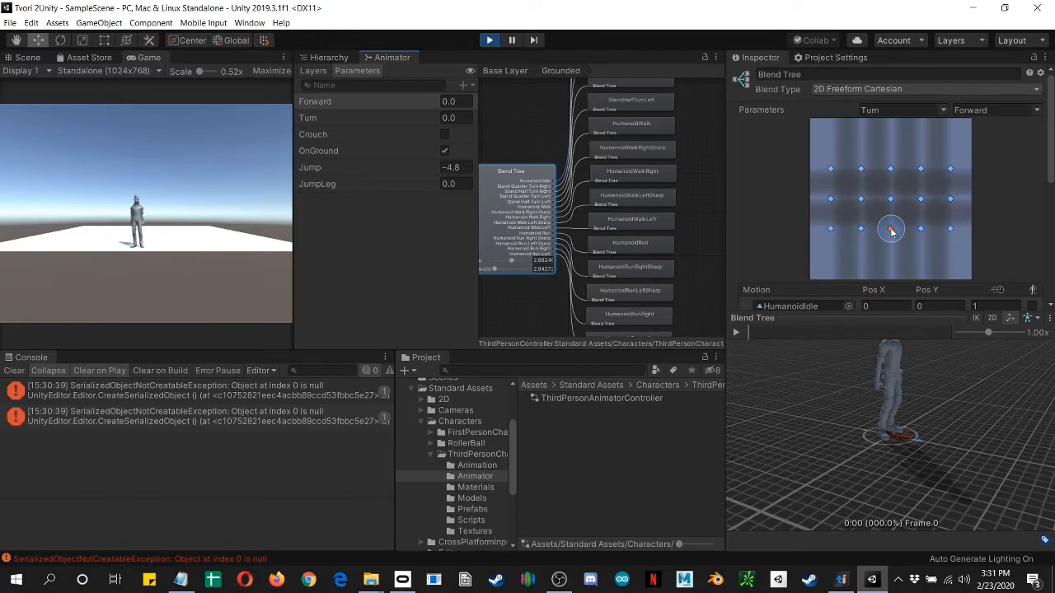
Step: Stop the scene and preview the blend tree's idle, walk and left-run animations by moving its blend point
left_click(488, 40)
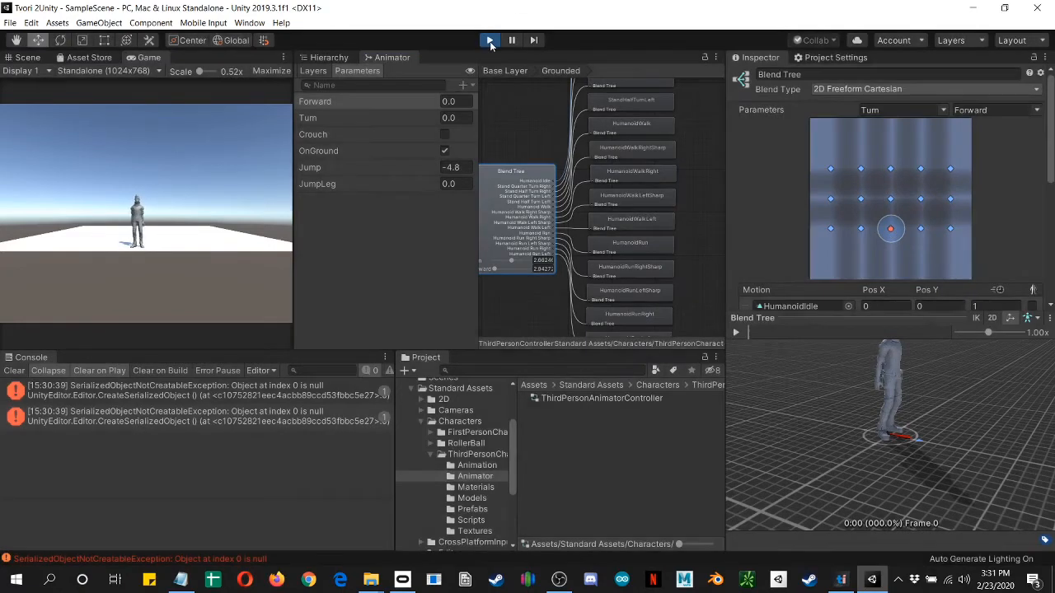
left_click(736, 333)
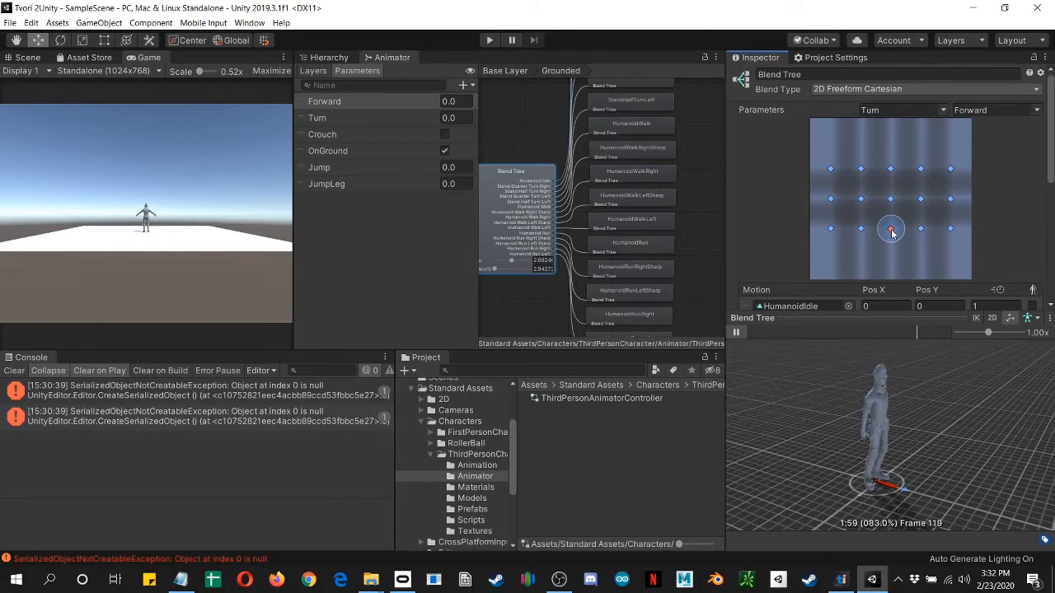
left_click_drag(892, 230, 891, 202)
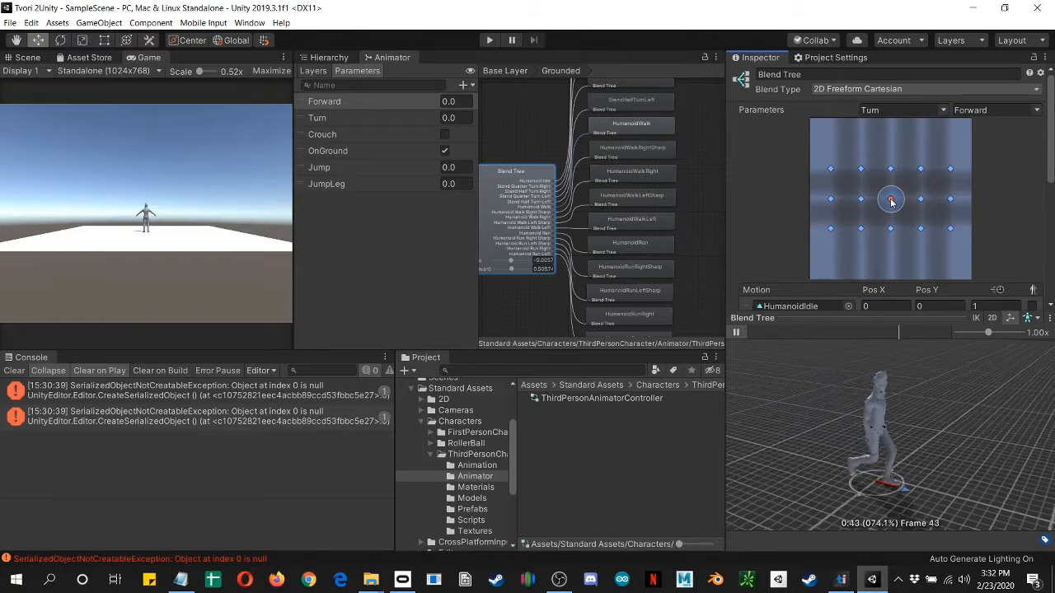
left_click_drag(891, 202, 861, 173)
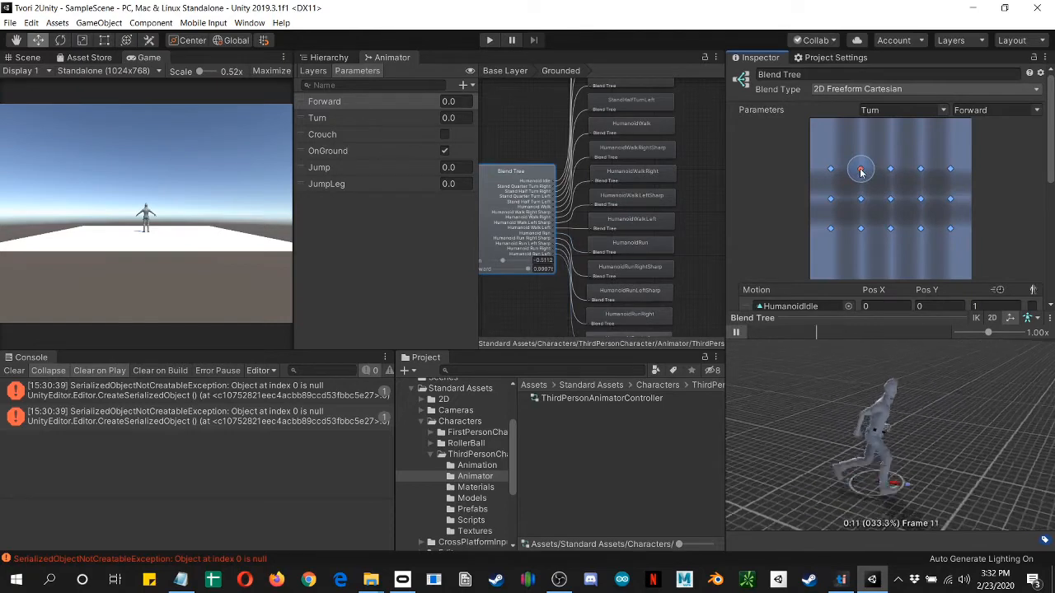
mouse_move(909, 220)
left_mouse_down()
mouse_move(952, 231)
mouse_move(793, 231)
mouse_move(892, 229)
left_mouse_up()
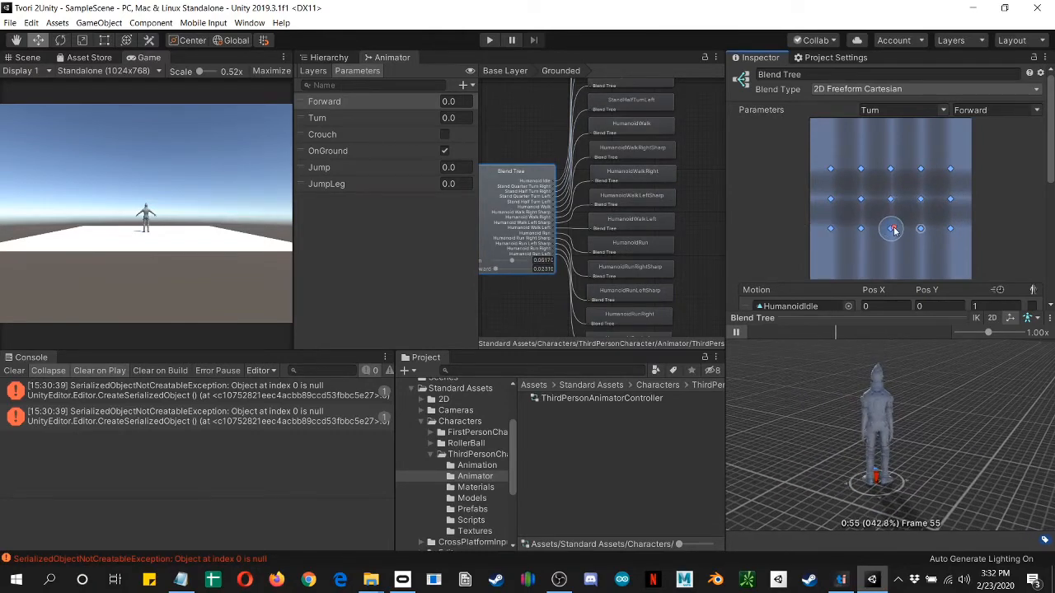
Step: Review the Blend Tree's list of motions together with their Pos X and Pos Y values
scroll(825, 217, "down", 5)
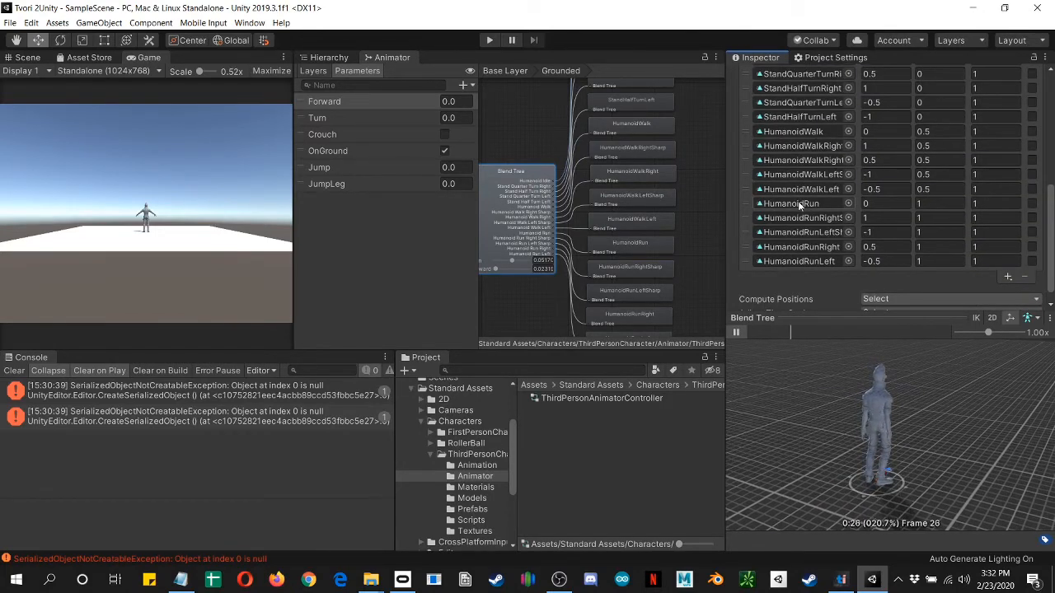
scroll(806, 206, "up", 5)
scroll(804, 206, "down", 5)
scroll(783, 194, "up", 3)
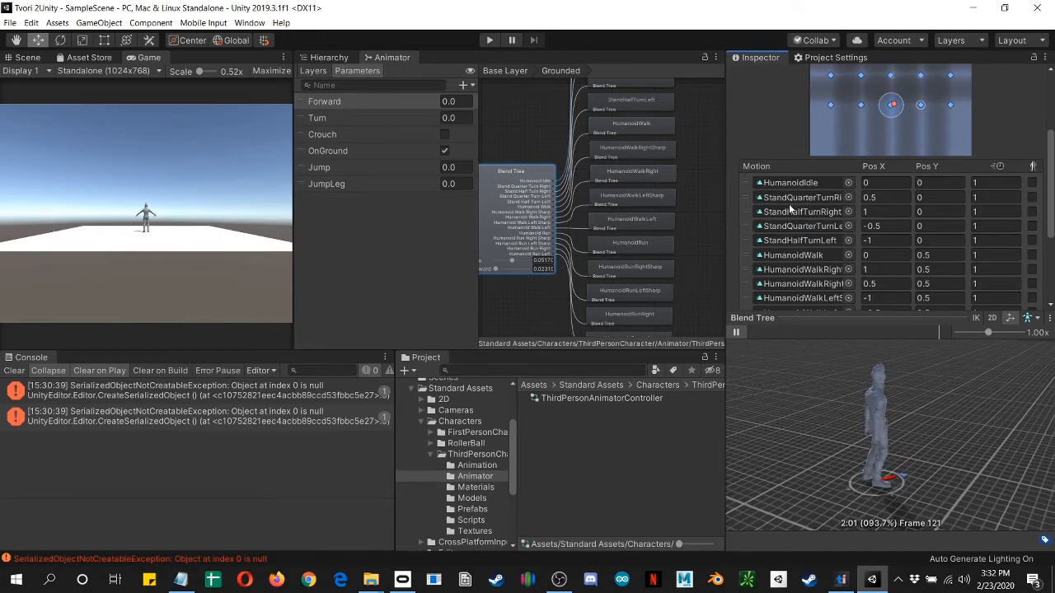
scroll(461, 495, "down", 3)
Step: Set the Animation Type of Puppet (1)'s rig in the Tvori Animations folder to Humanoid and apply it
left_click(446, 531)
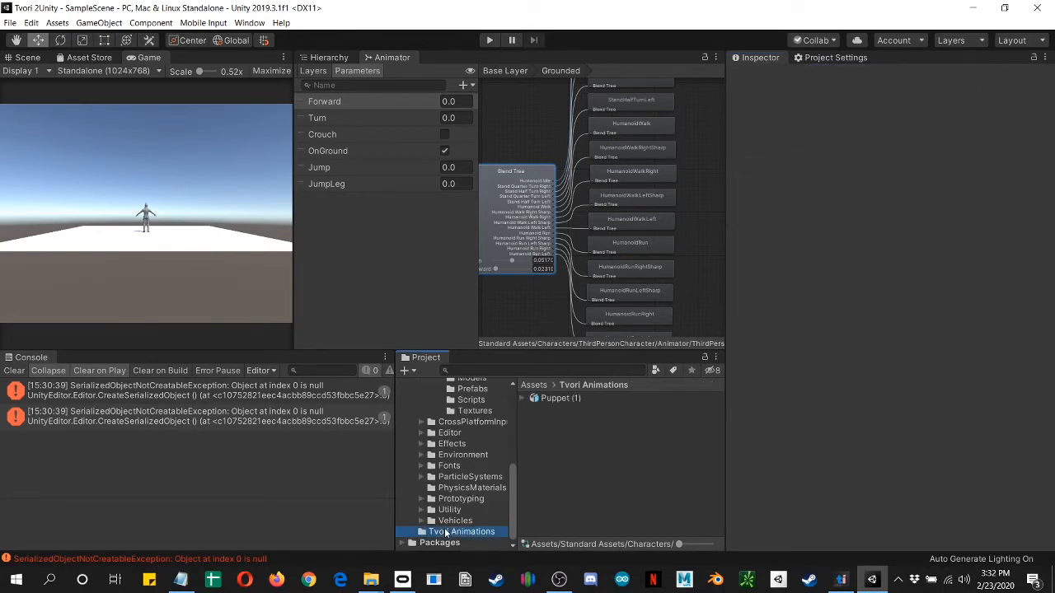
left_click(567, 400)
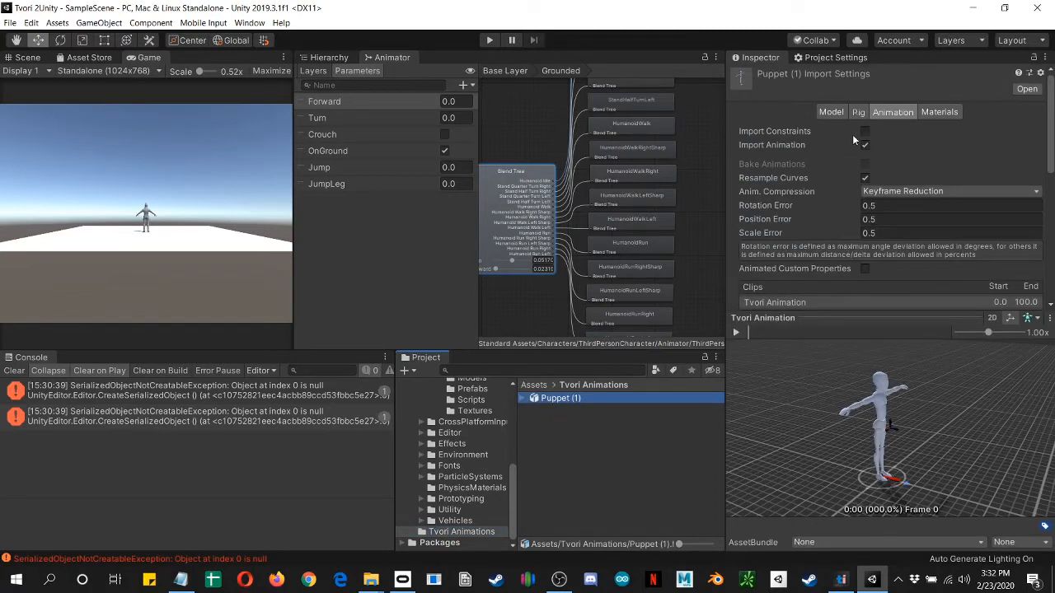
left_click(858, 112)
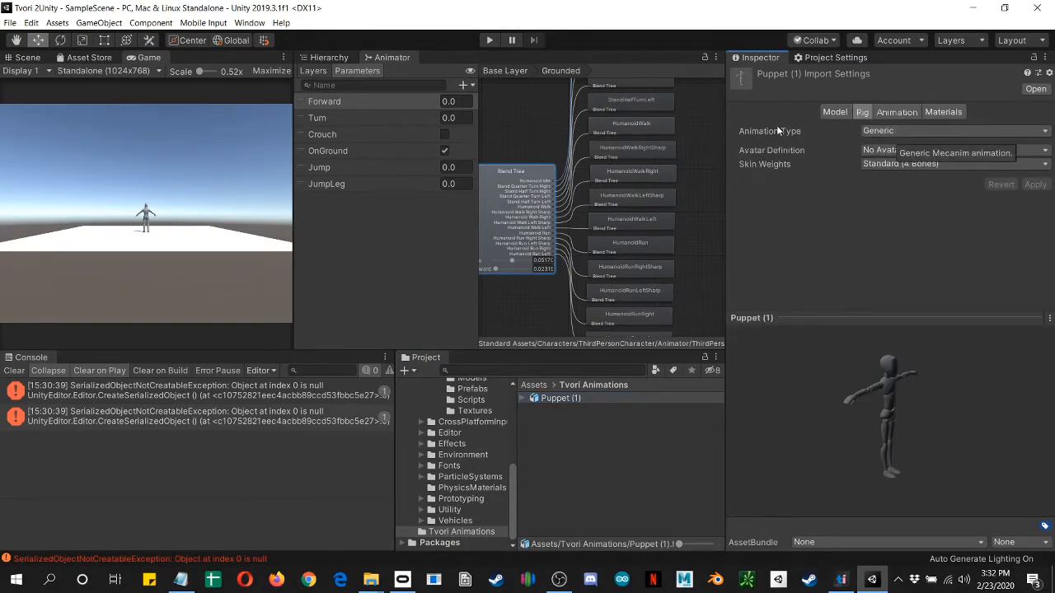
left_click(887, 136)
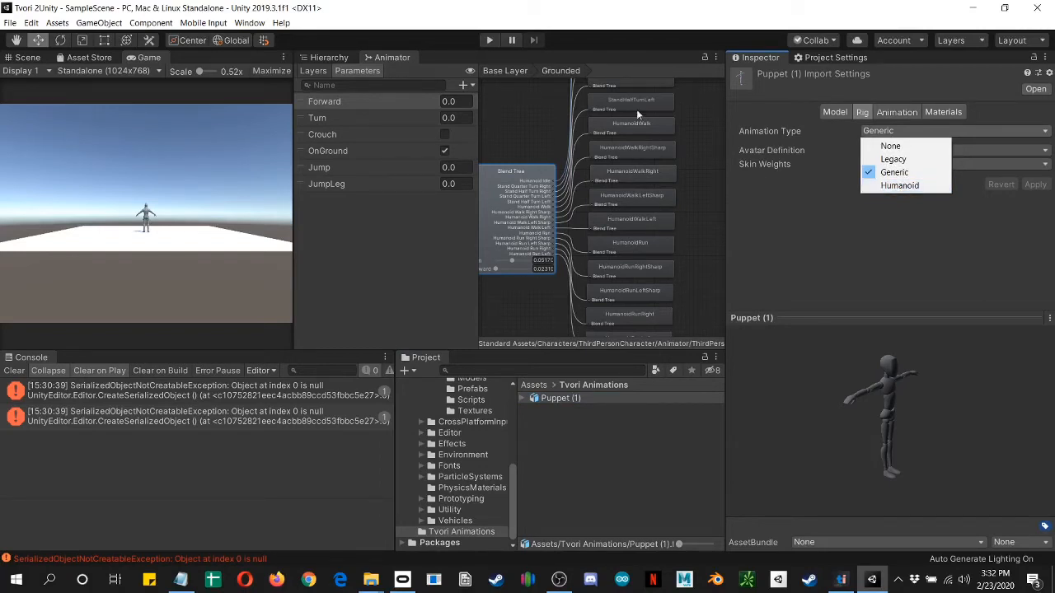
left_click(922, 187)
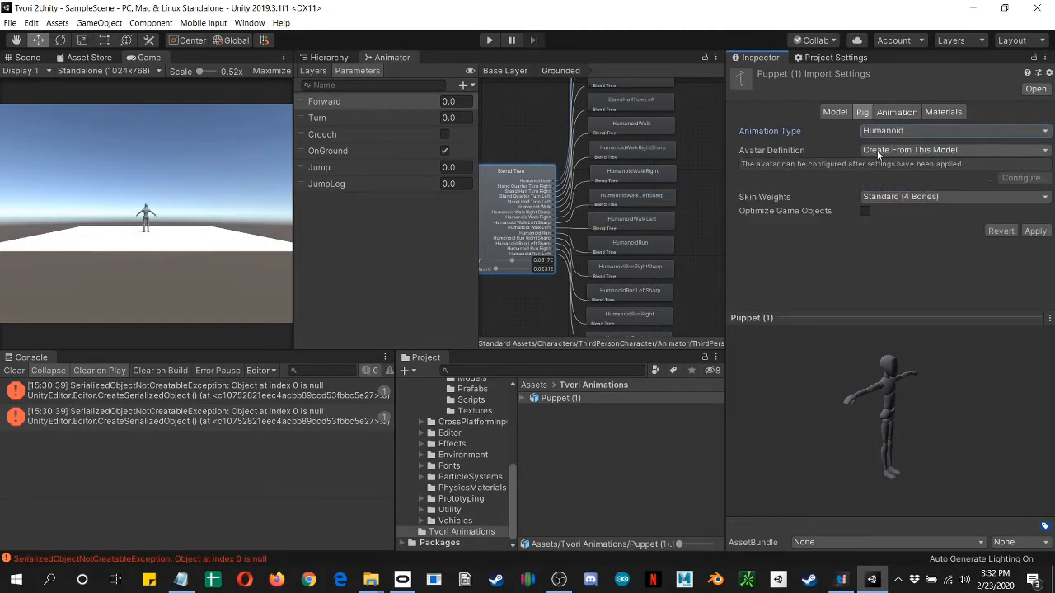
left_click(524, 399)
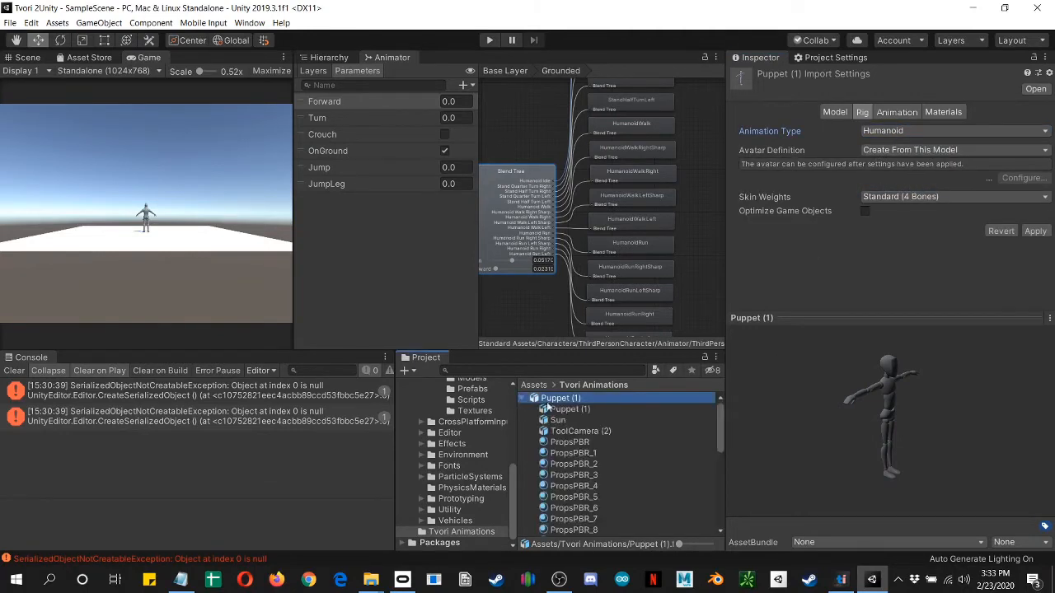
scroll(575, 503, "down", 5)
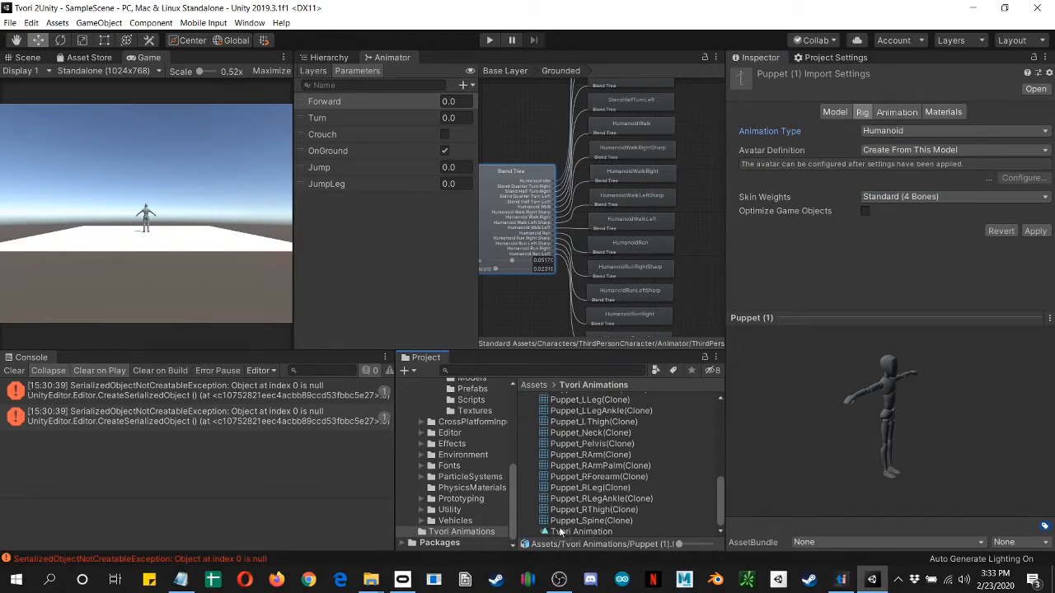
left_click(1035, 232)
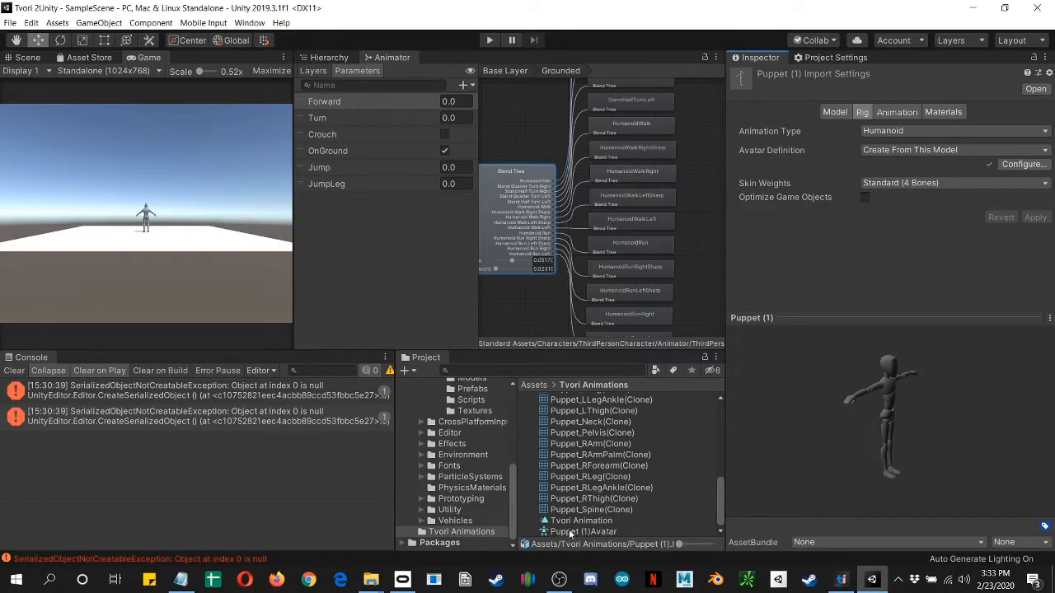
Step: Open Puppet (1)Avatar for configuration and clear the console messages
left_click(577, 533)
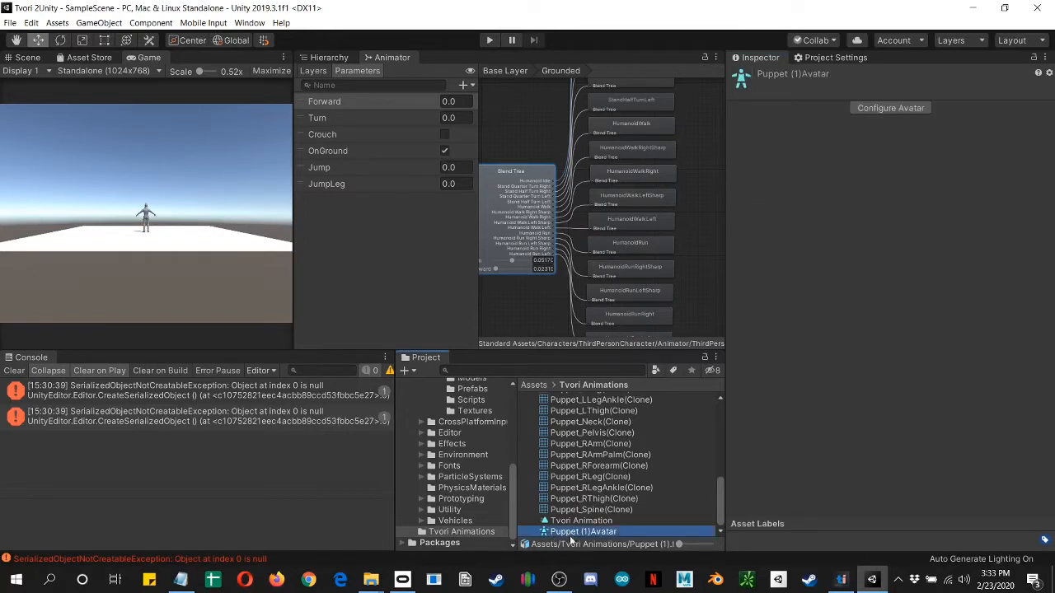
left_click(883, 107)
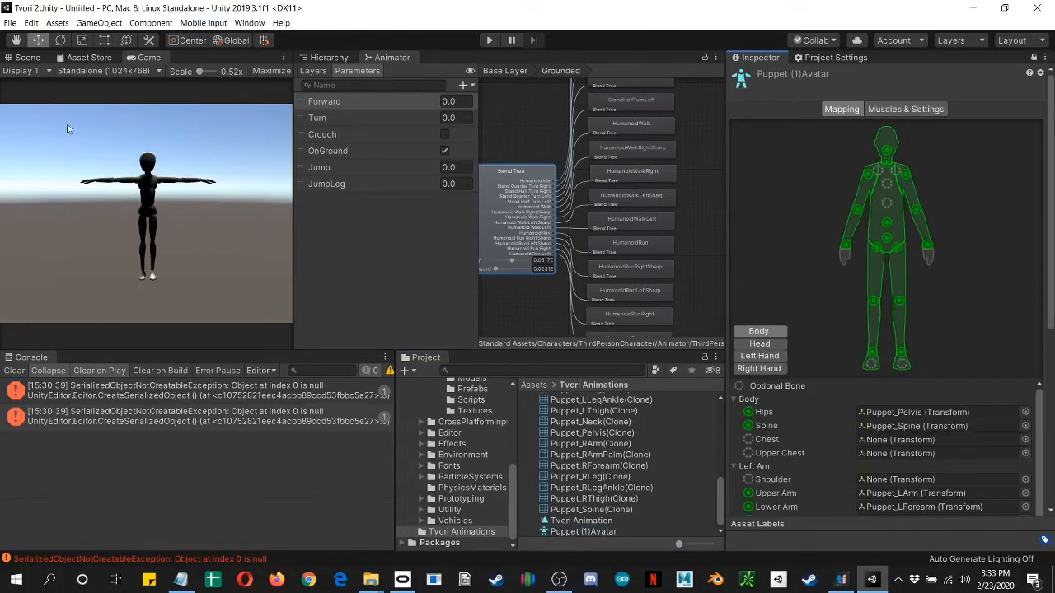
left_click(13, 366)
left_click(14, 371)
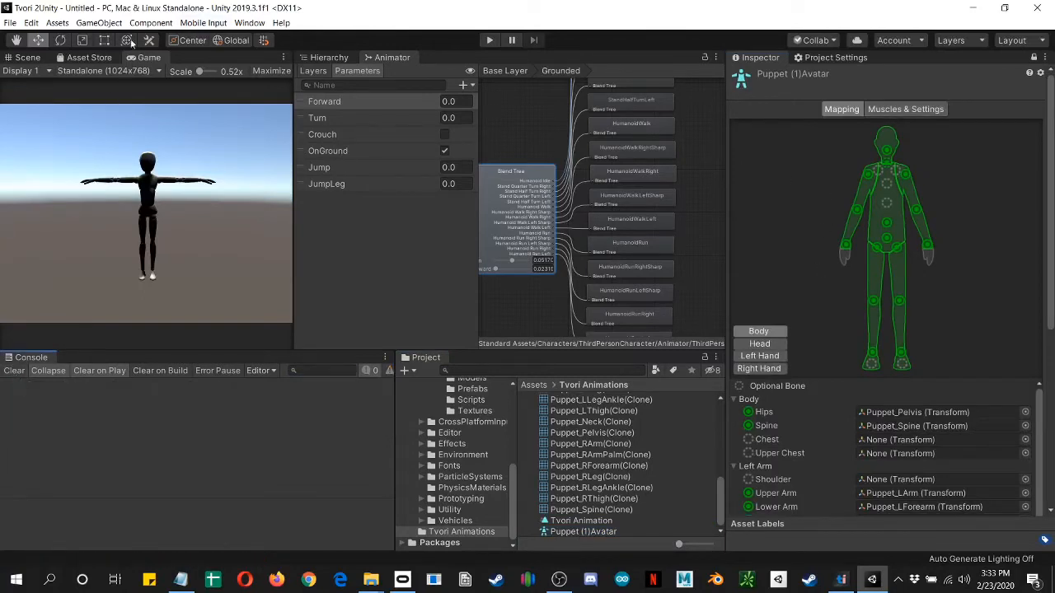
Step: Examine the puppet's skeleton in the scene and map Puppet_Chest to the avatar's Chest bone
left_click(28, 57)
scroll(177, 192, "up", 5)
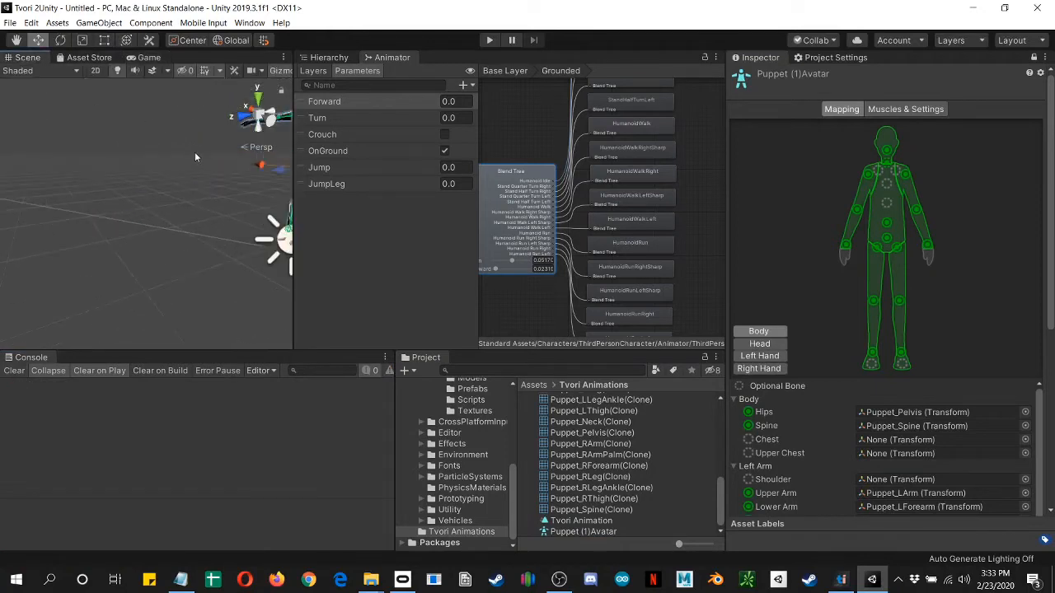
middle_click_drag(136, 195, 33, 288)
scroll(78, 198, "down", 1)
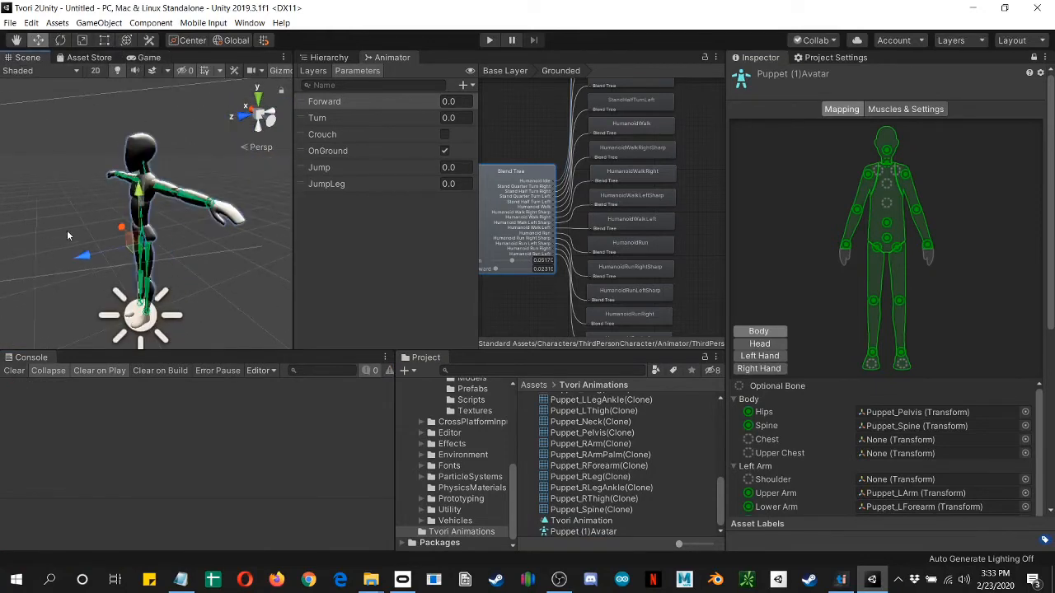
left_click_drag(49, 232, 157, 170, "alt")
scroll(118, 222, "up", 3)
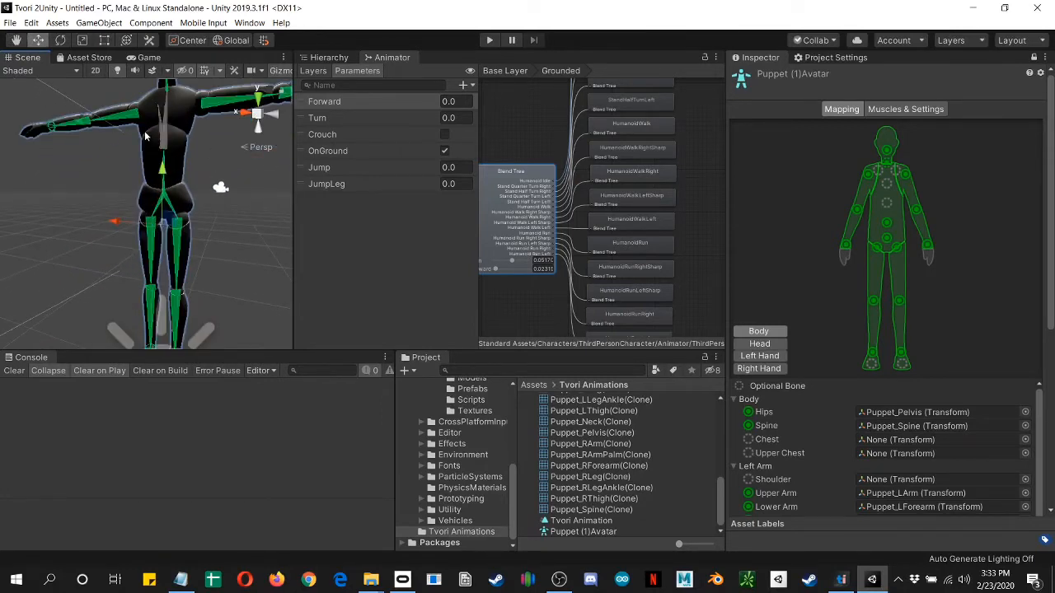
middle_click_drag(143, 133, 120, 99)
middle_click_drag(140, 291, 90, 305)
middle_click_drag(149, 132, 222, 363)
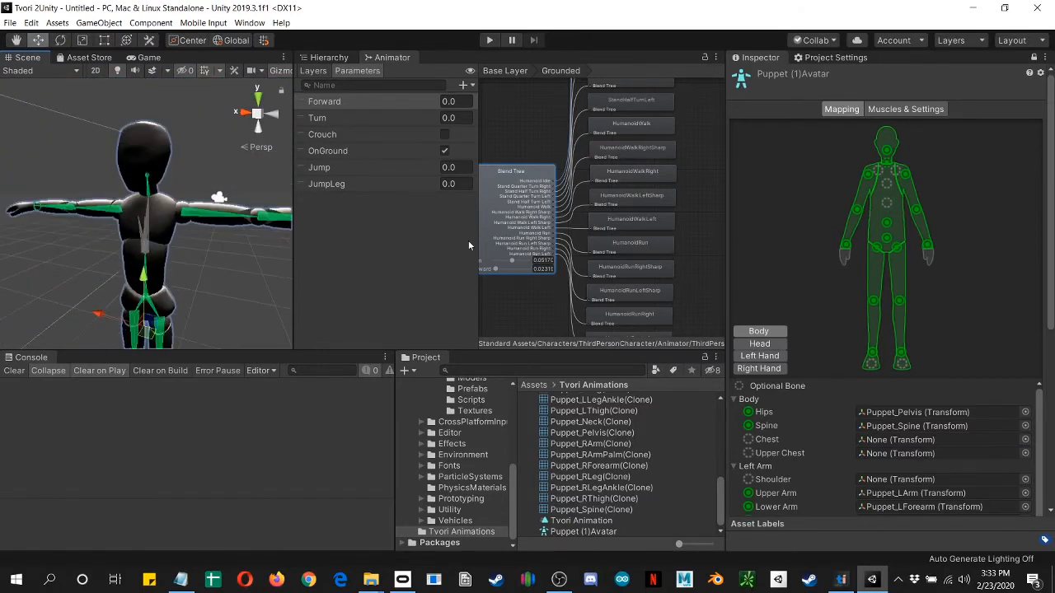
left_click(330, 58)
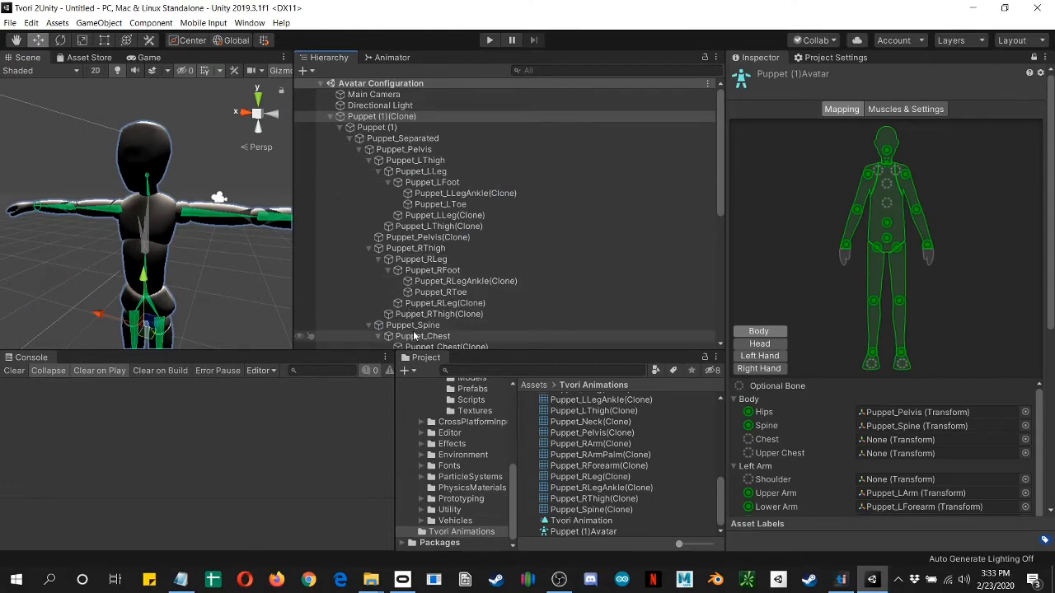
left_click_drag(416, 336, 911, 441)
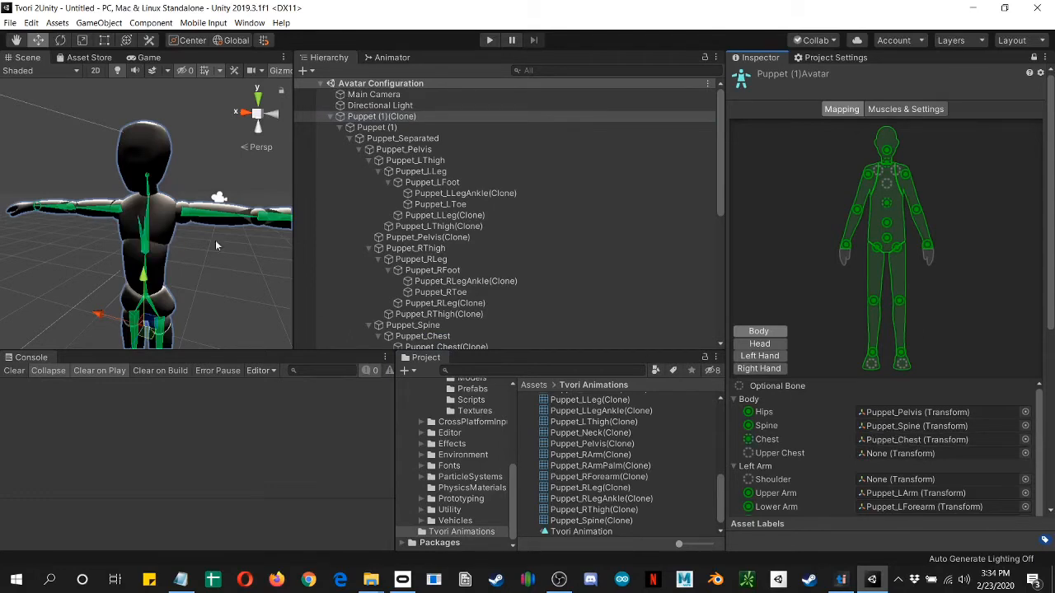
Step: Try to map Puppet_RToe to the Toes bone of the avatar's right leg
scroll(443, 241, "down", 6)
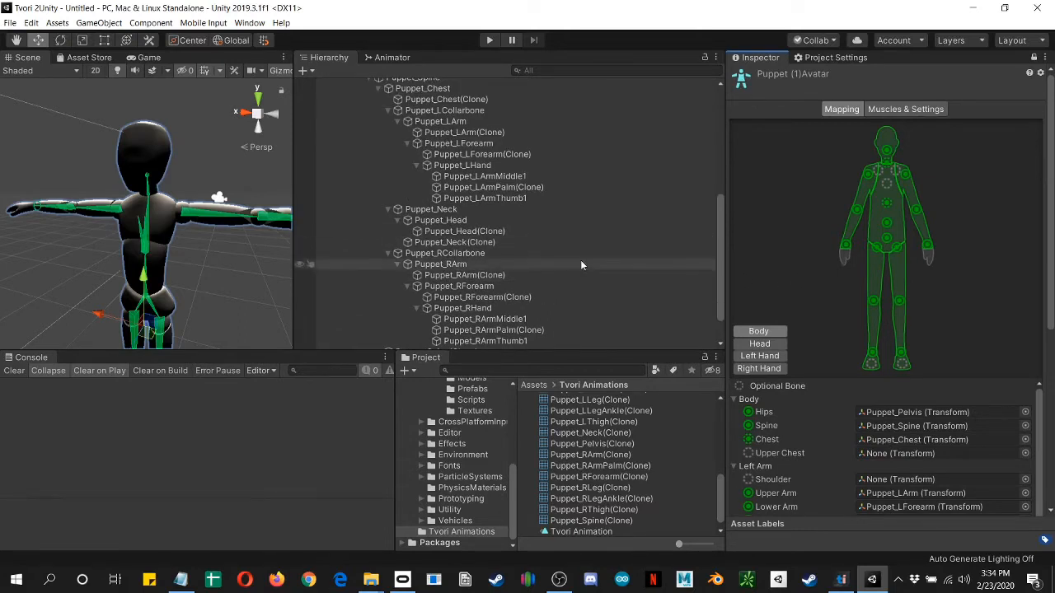
mouse_move(212, 191)
middle_mouse_down()
mouse_move(237, 140)
mouse_move(237, 108)
middle_mouse_up()
middle_click_drag(221, 206, 218, 110)
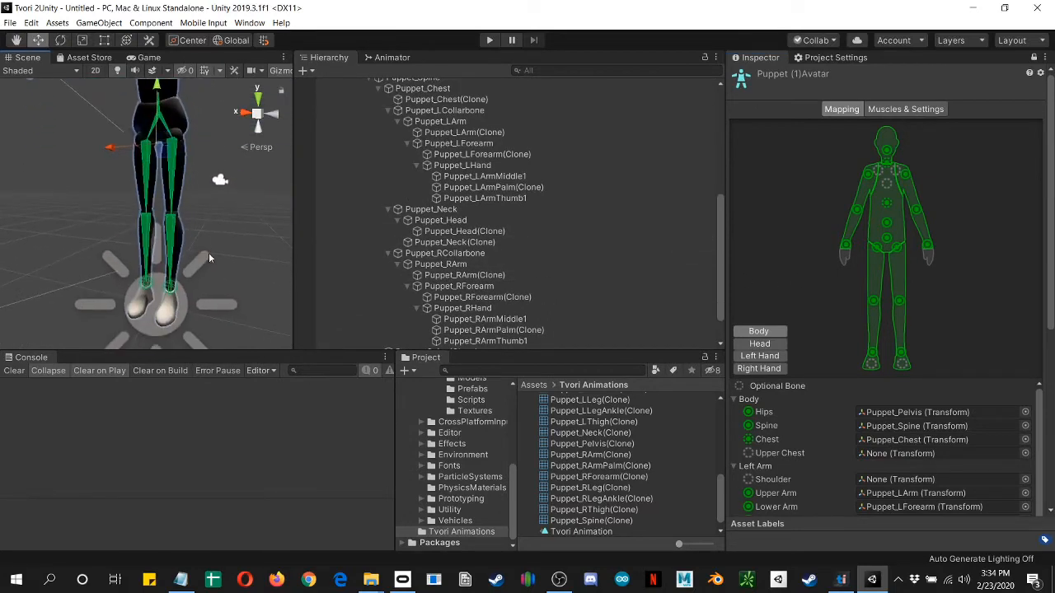
middle_click_drag(209, 253, 176, 195)
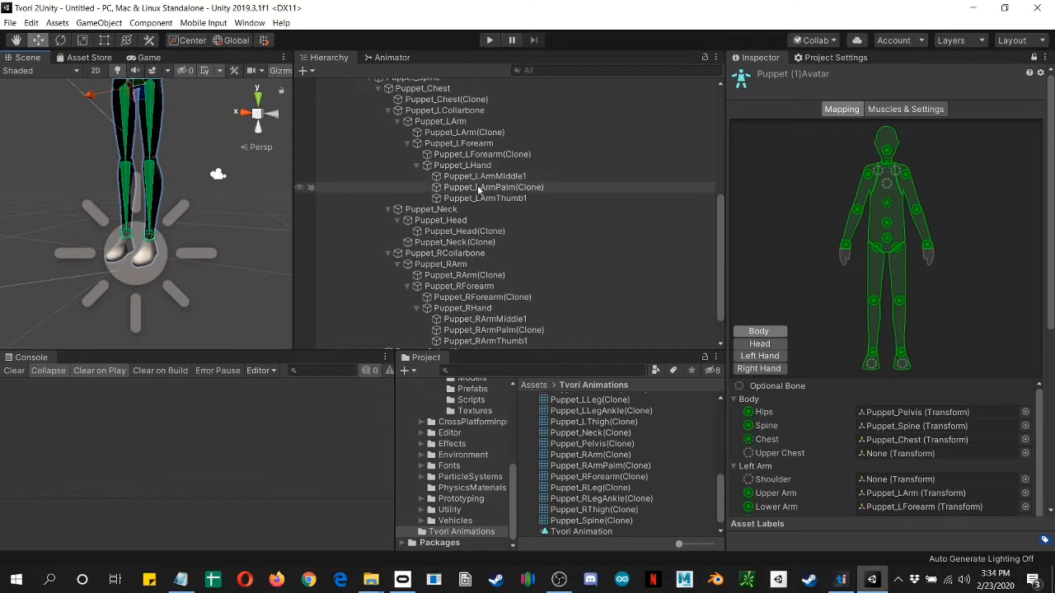
scroll(450, 144, "up", 3)
left_click(442, 128)
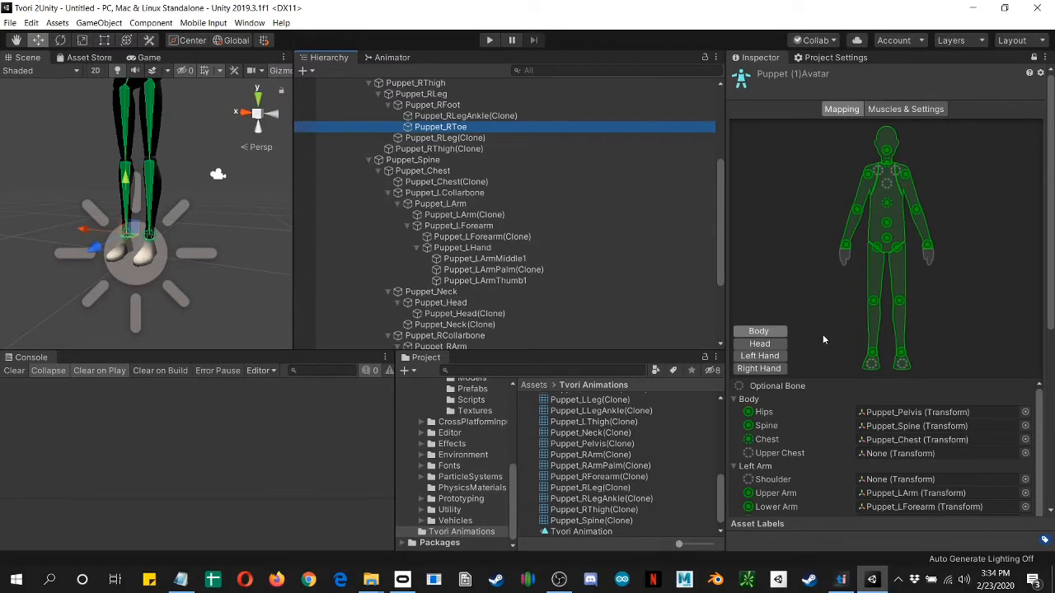
scroll(921, 455, "down", 8)
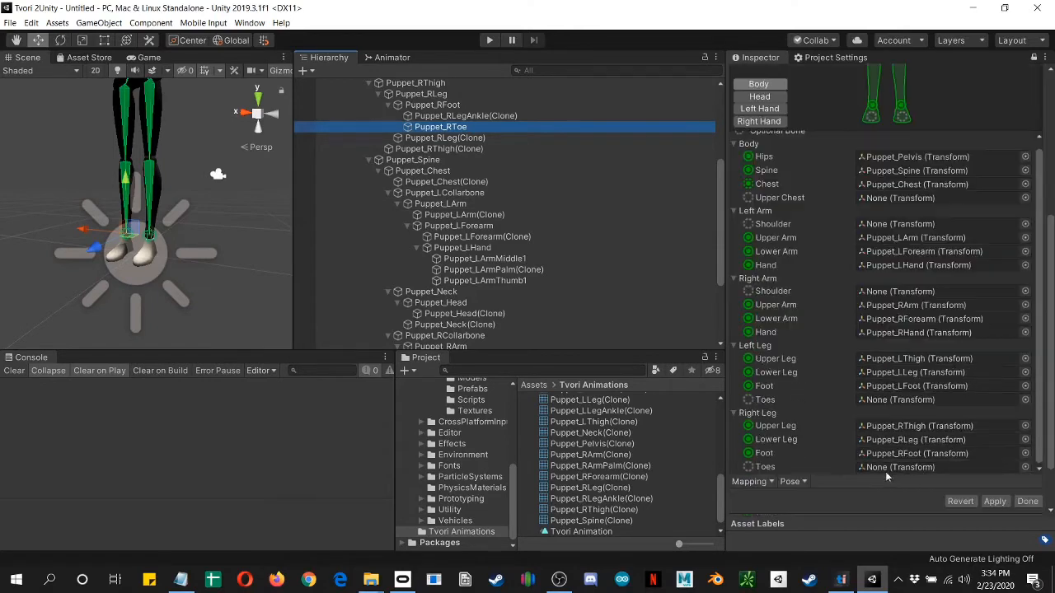
mouse_move(442, 128)
left_mouse_down()
mouse_move(945, 479)
mouse_move(913, 468)
left_mouse_up()
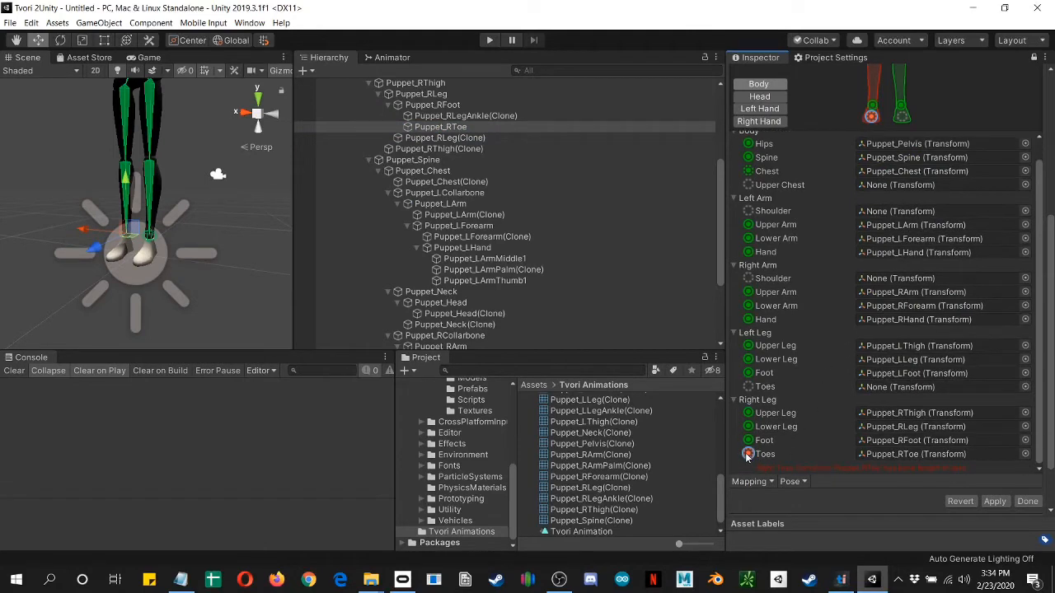
Step: Reset the right leg's Toes bone mapping to None
left_click(881, 452)
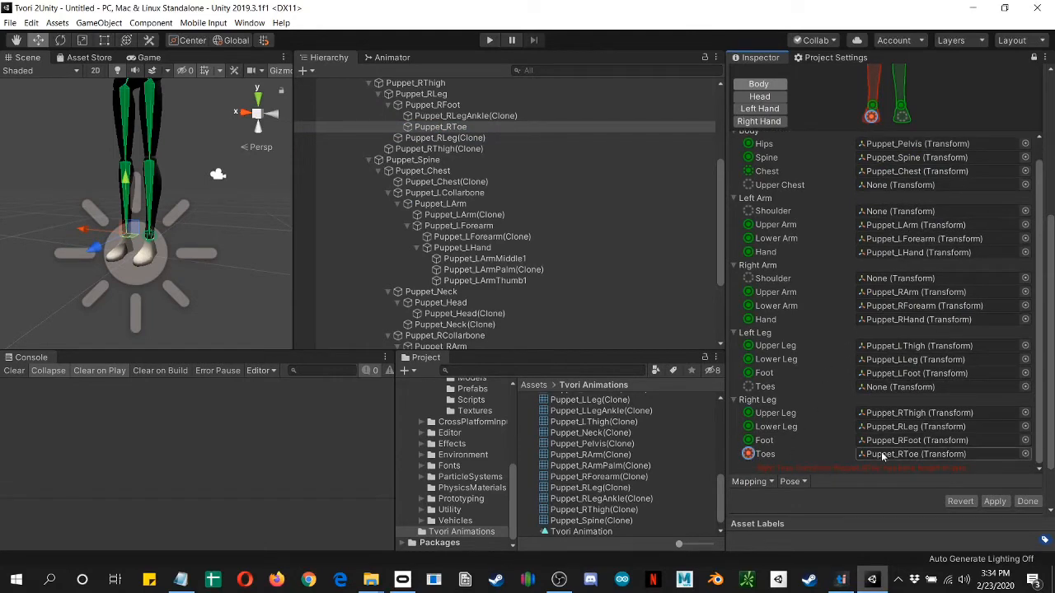
left_click(1025, 454)
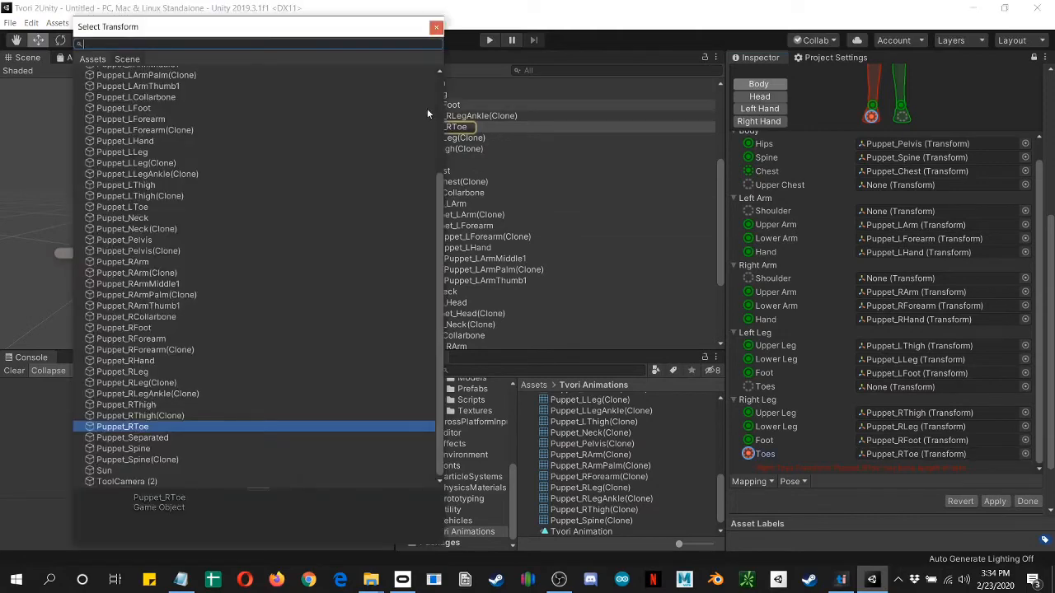
scroll(158, 160, "up", 10)
left_click(106, 72)
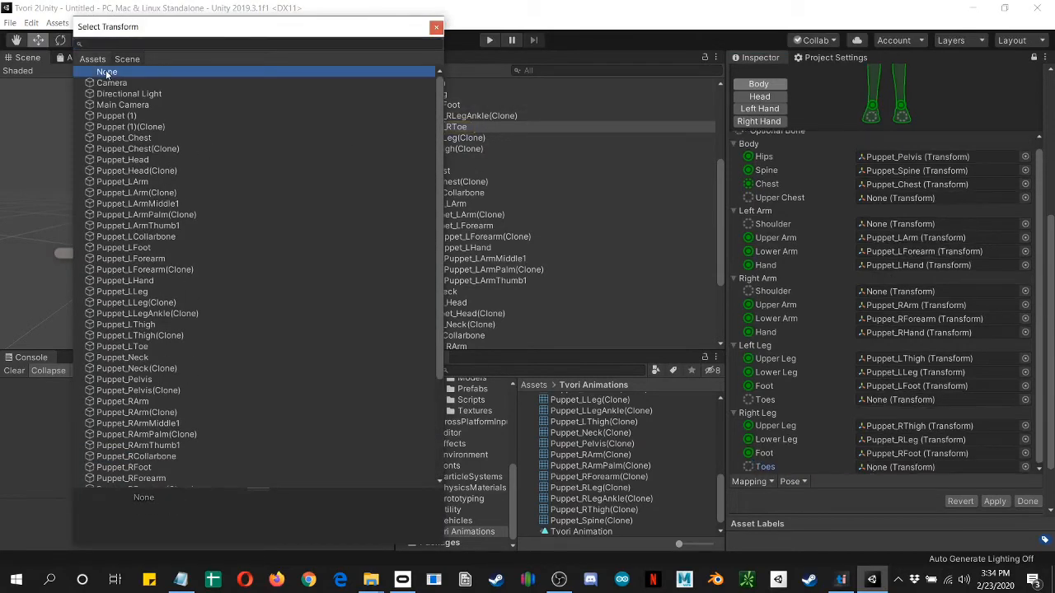
left_click(437, 28)
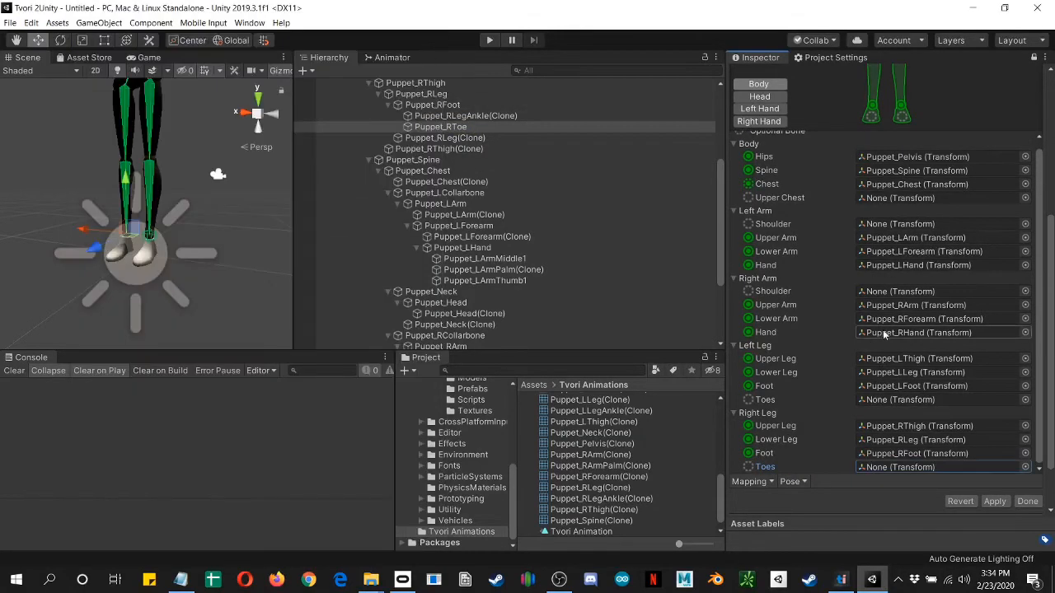
Step: Check the avatar's head bone mapping, then apply the avatar configuration and exit it
scroll(864, 180, "up", 1)
scroll(865, 181, "up", 5)
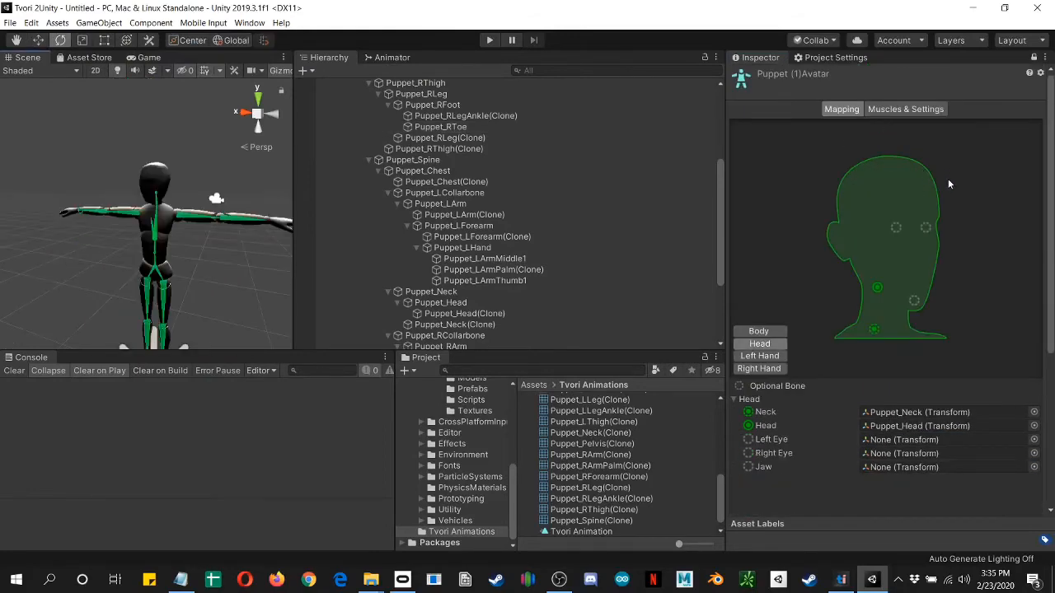
scroll(949, 185, "down", 5)
left_click(995, 504)
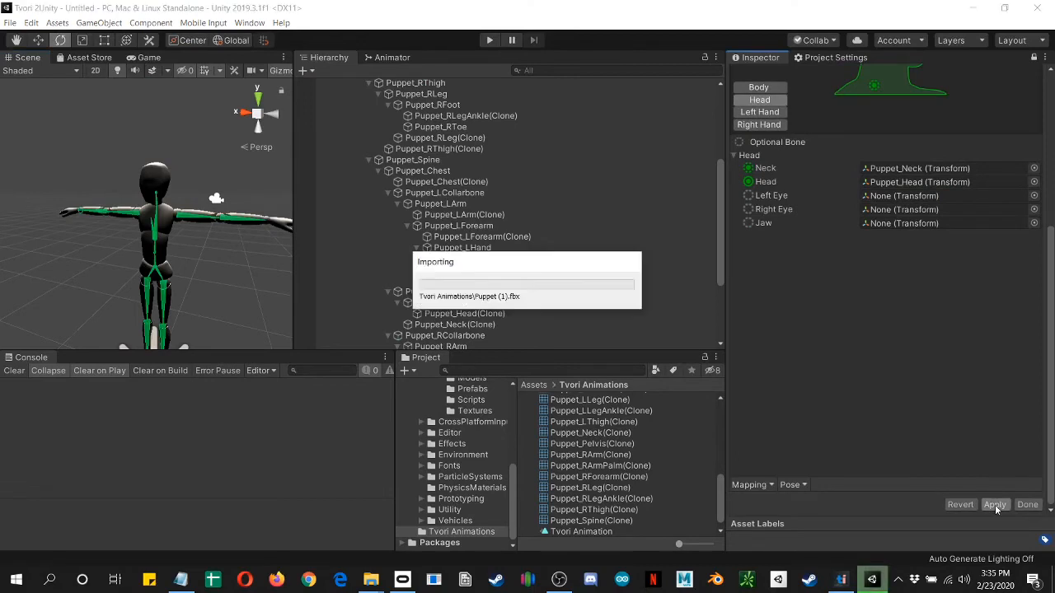
left_click(1027, 505)
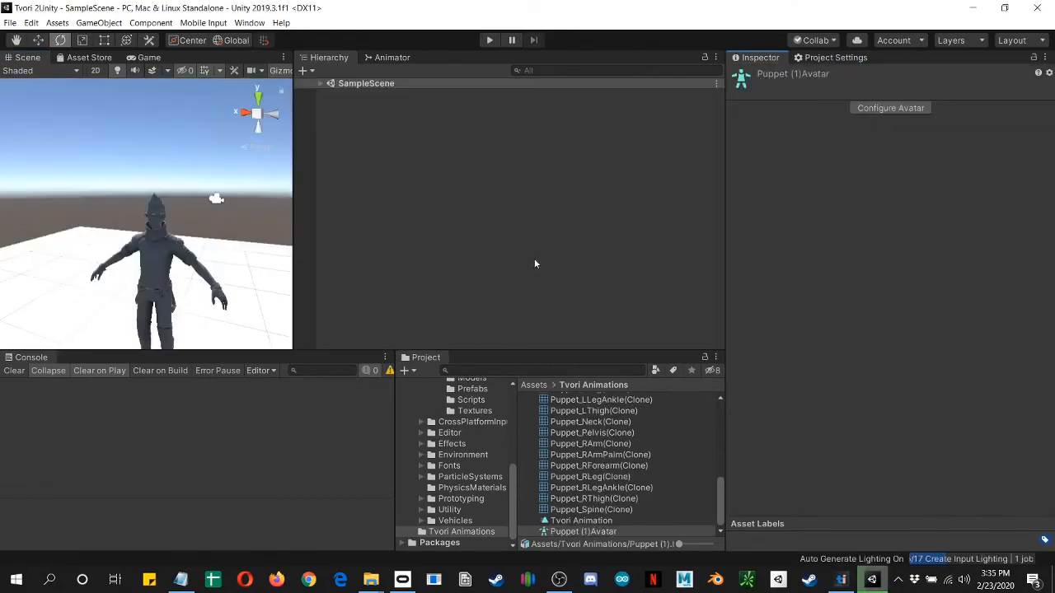
Step: Preview the Tvori Animation clip on the puppet through to its end
left_click(569, 521)
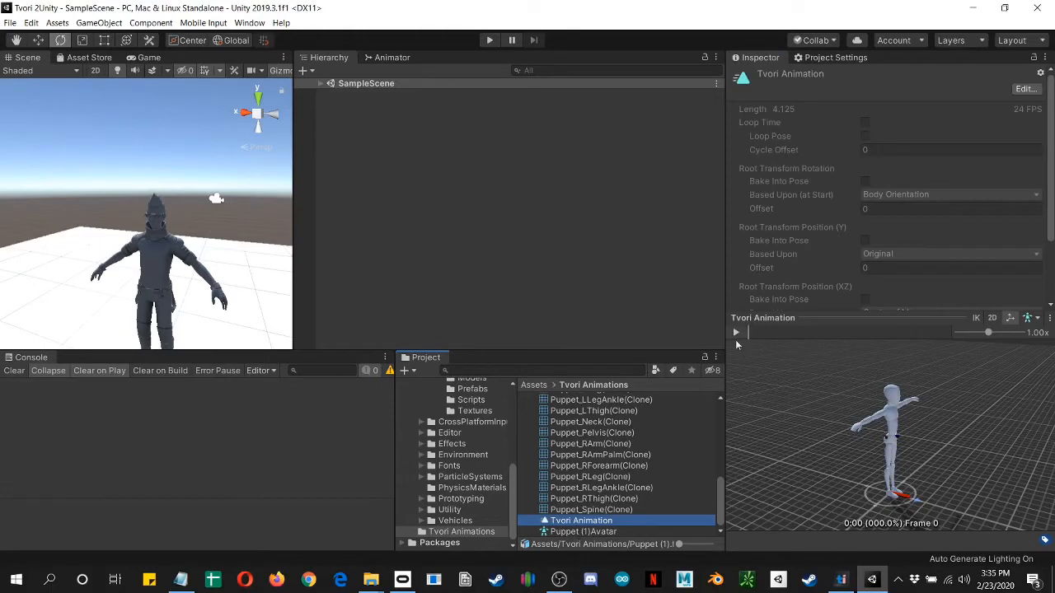
left_click(734, 334)
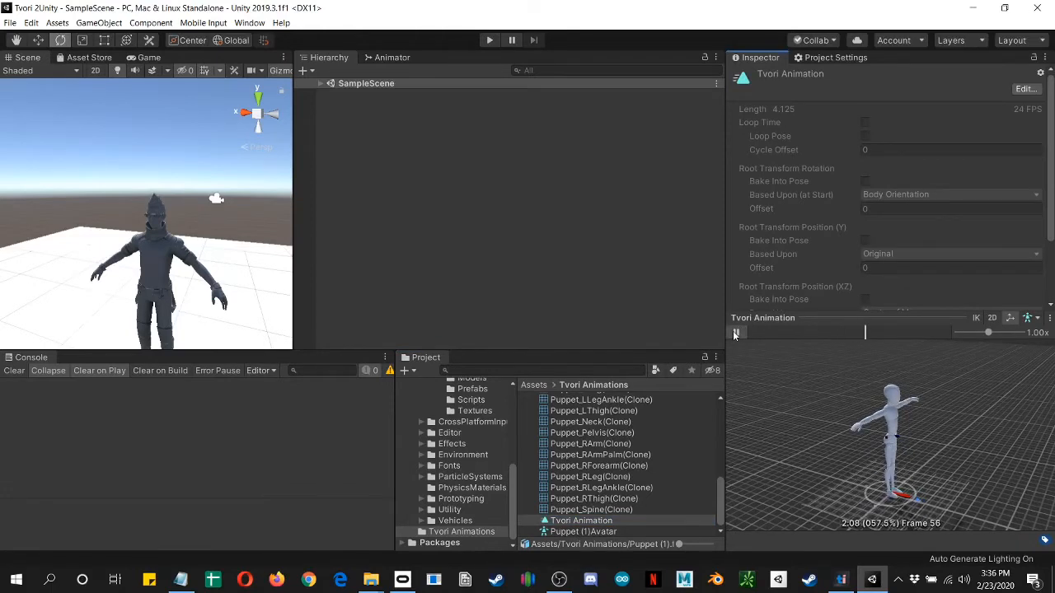
left_click(952, 332)
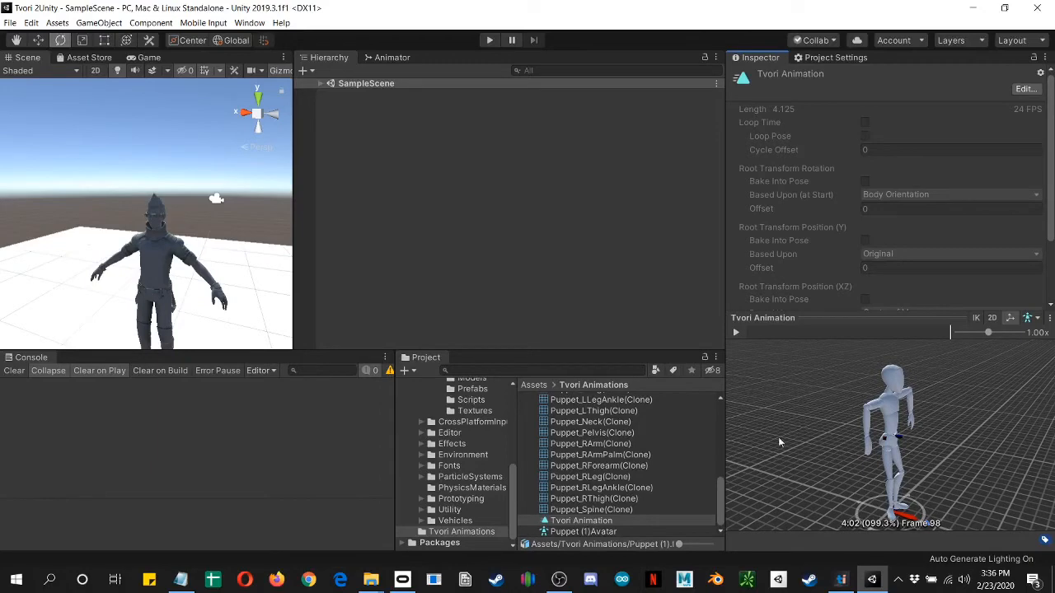
Step: Open the Tvori Animation clip's import settings and add a second clip to the Clips list
left_click(1022, 89)
scroll(820, 212, "down", 3)
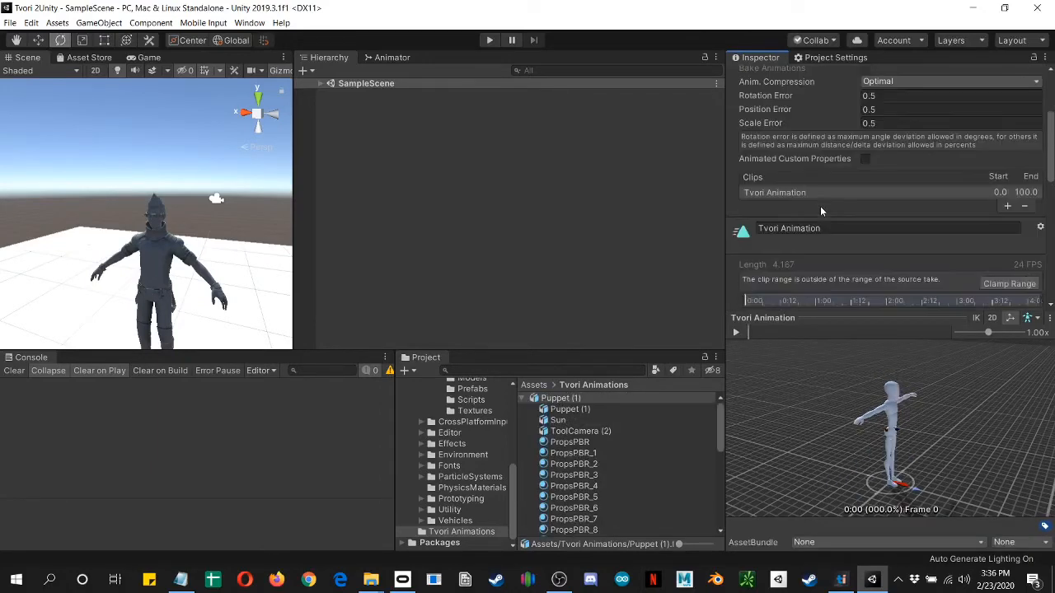
left_click(1009, 208)
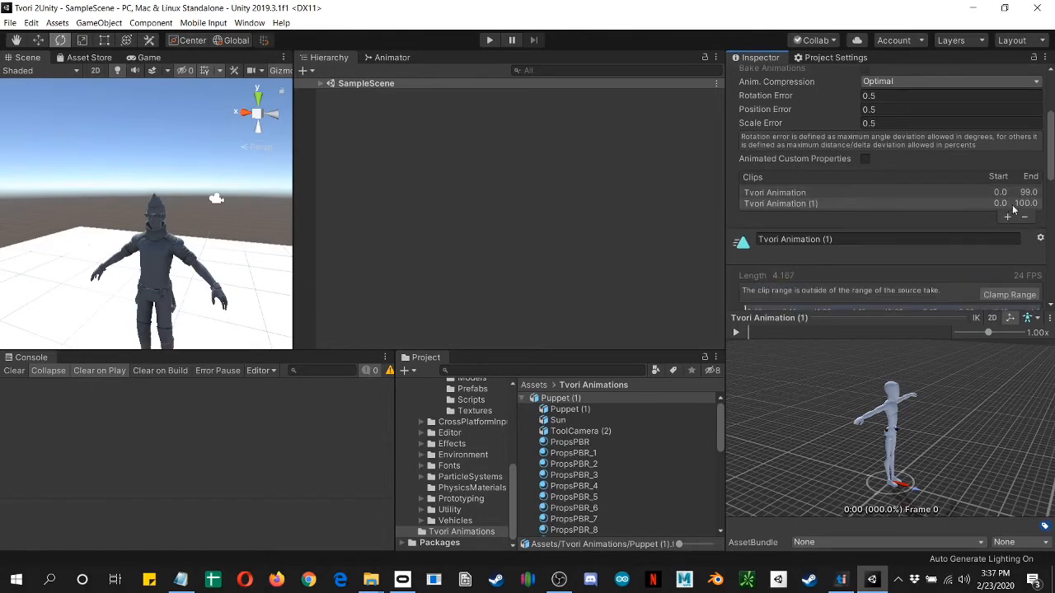
Step: Set the first Tvori Animation clip's range to start at frame 11 and end at frame 30
left_click(1001, 193)
scroll(783, 253, "down", 3)
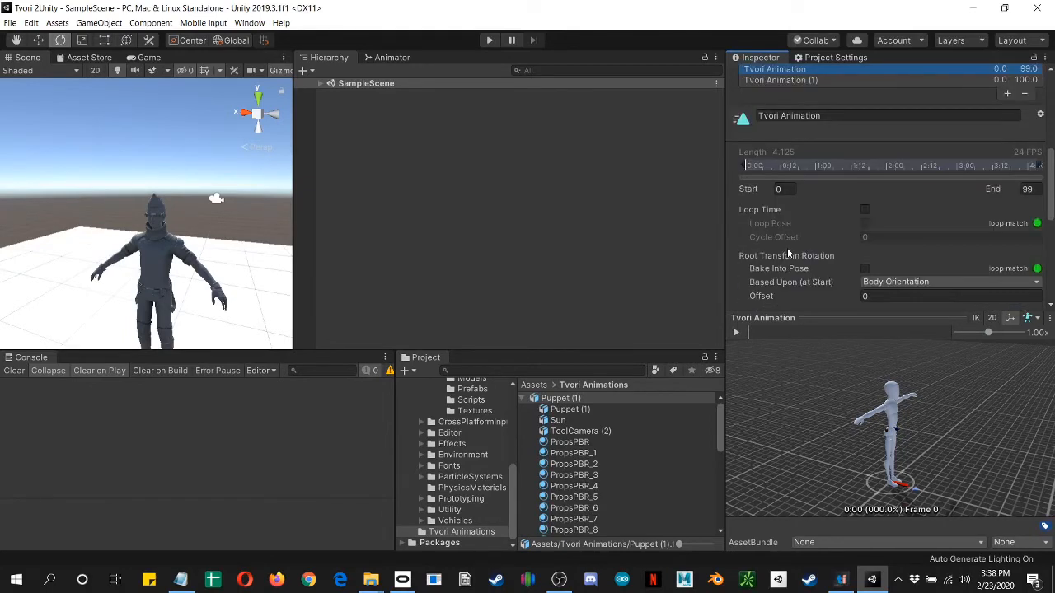
left_click(782, 188)
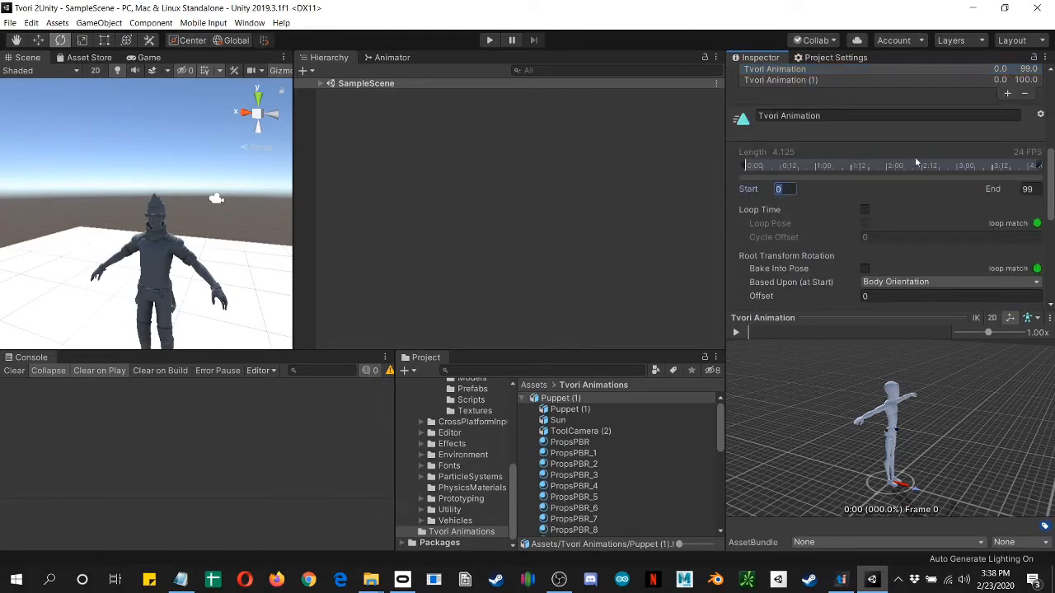
type("11")
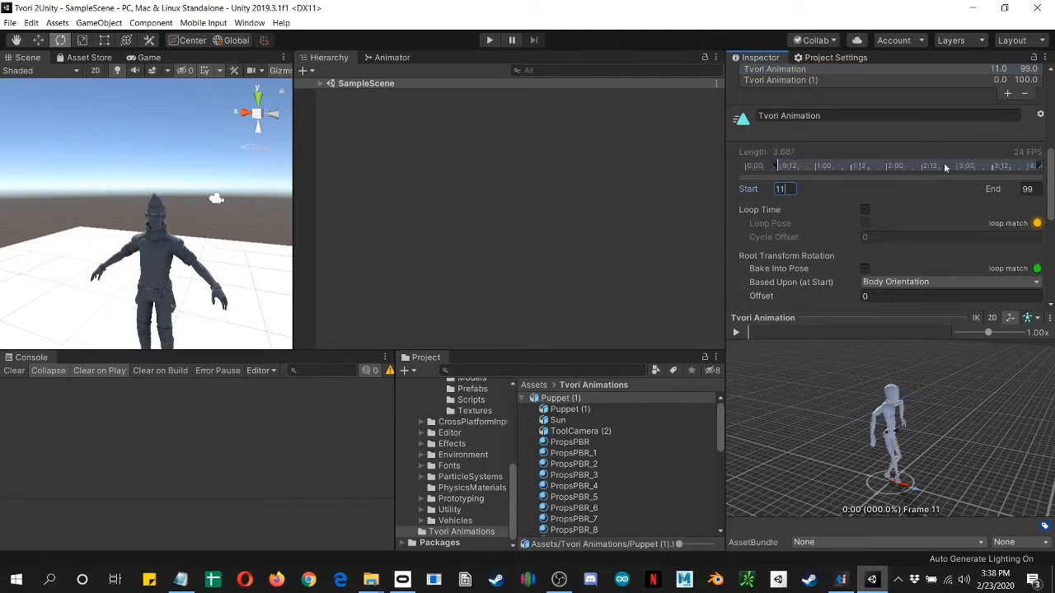
left_click(1027, 188)
type("30")
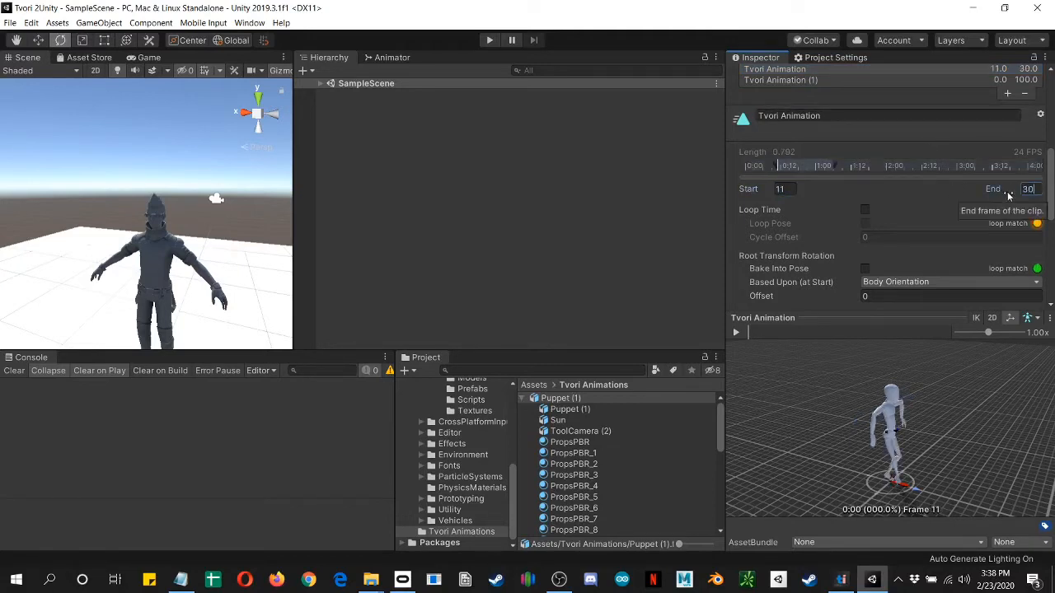
Step: Enable Loop Time and Loop Pose for the Tvori Animation clip and review its remaining import settings
left_click(850, 214)
left_click(864, 210)
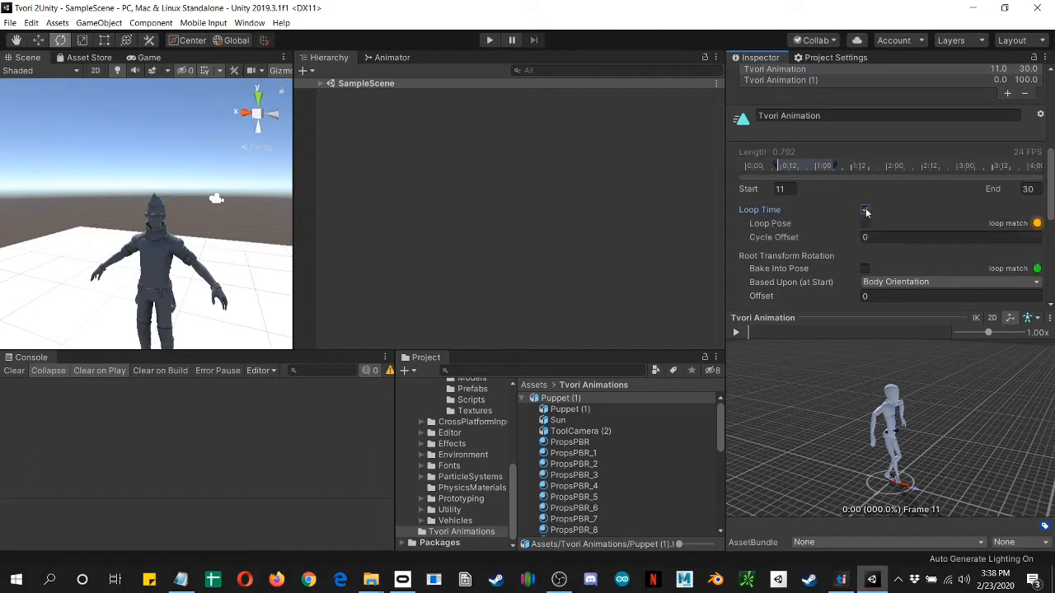
left_click(865, 223)
scroll(940, 259, "down", 5)
scroll(963, 259, "up", 6)
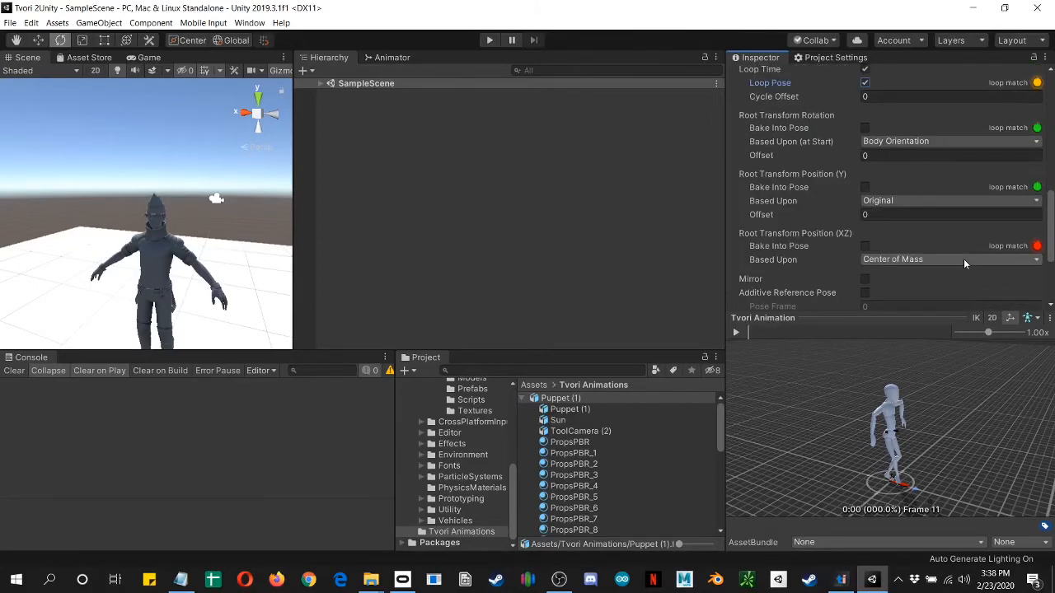
scroll(947, 243, "down", 6)
scroll(933, 224, "up", 10)
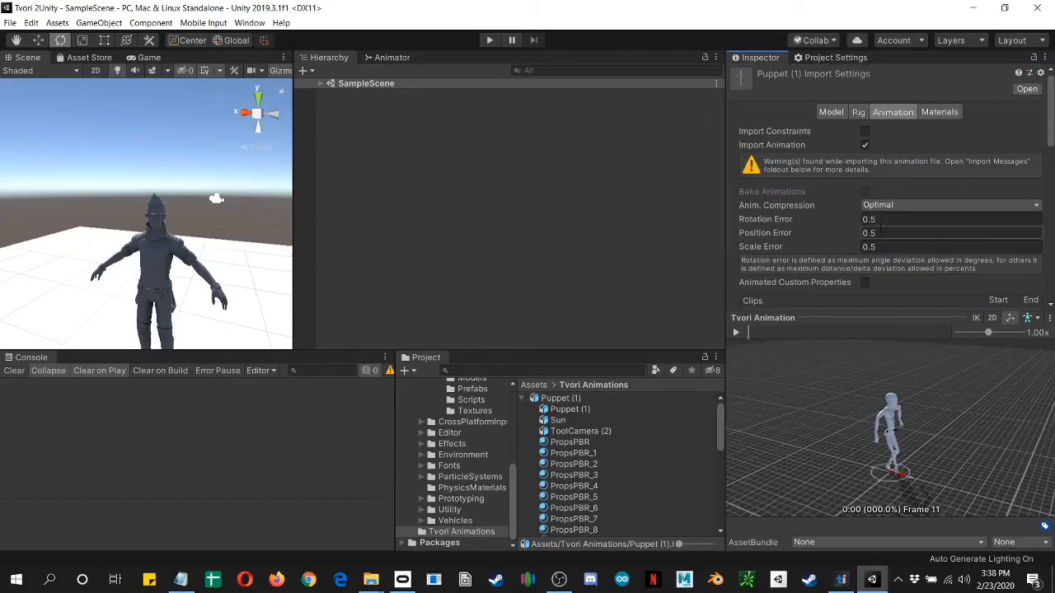
scroll(824, 232, "down", 5)
scroll(800, 178, "up", 3)
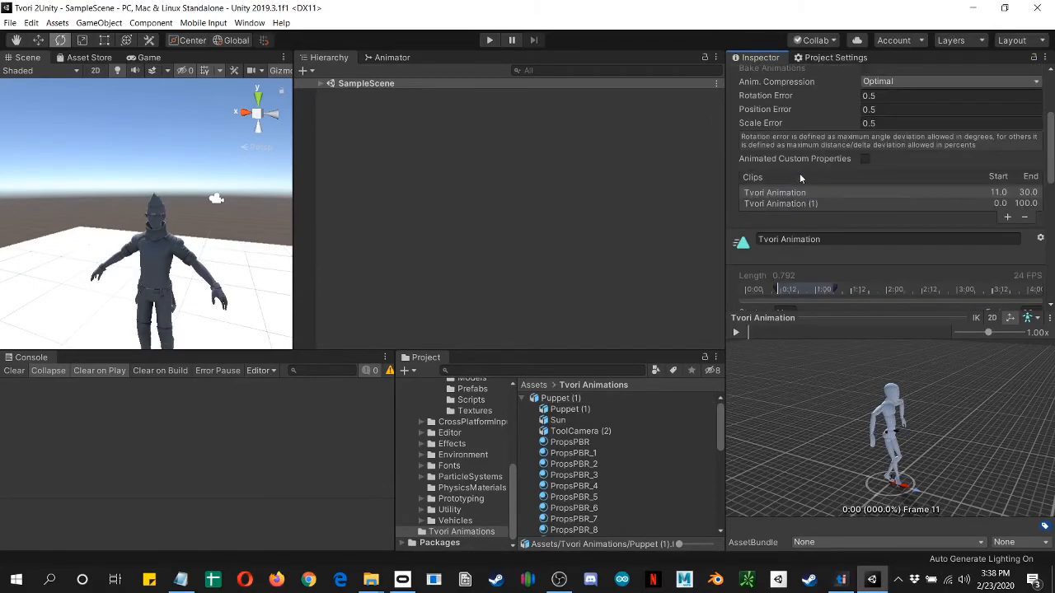
Step: Rename the first clip in the Clips list, Tvori Animation, as Jaywalk
left_click(810, 203)
left_click(783, 193)
left_click(823, 240)
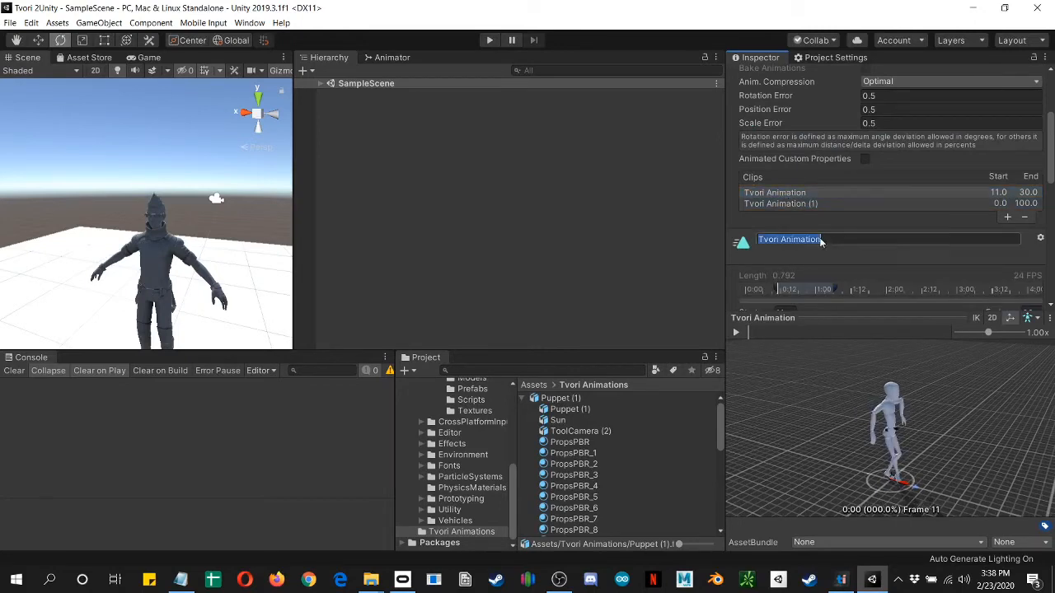
left_click(759, 239)
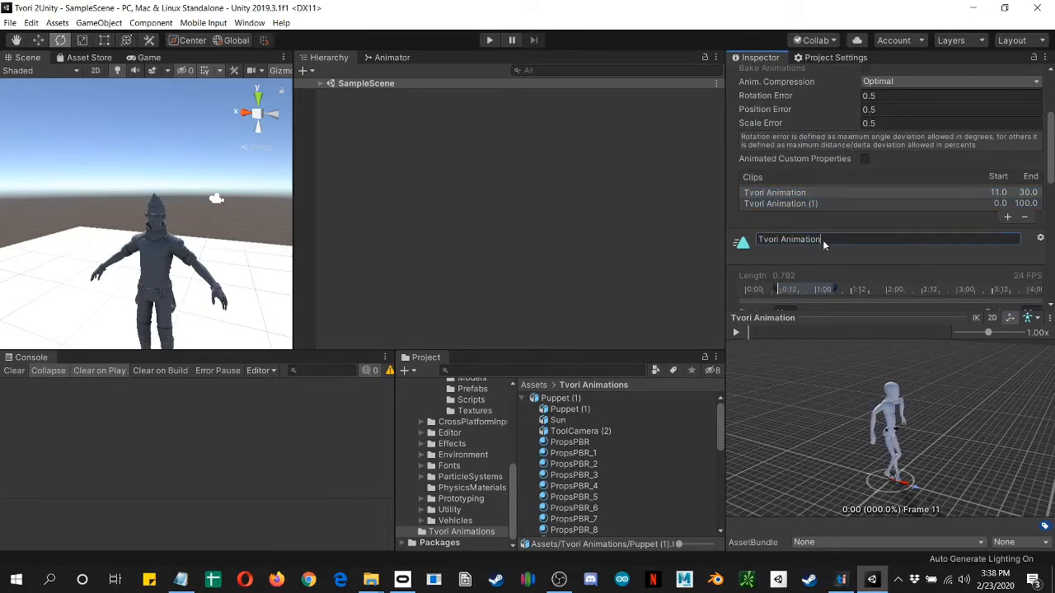
key("ctrl+a")
type("Wa")
type("ywalk")
key("Return")
Step: Rename the second clip, Tvori Animation (1), as Jaywalk Idle
left_click(793, 205)
left_click_drag(834, 239, 746, 230)
type("J")
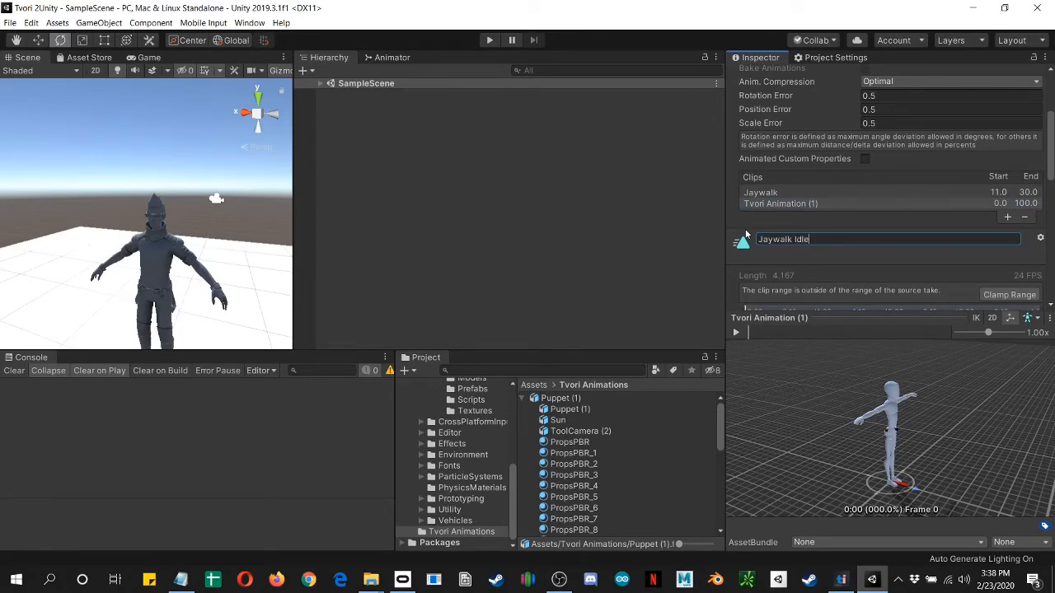
key("Return")
Step: Clamp the Jaywalk Idle clip to the source range, then trim it to frames 60 through 75
scroll(746, 235, "down", 4)
left_click(1007, 172)
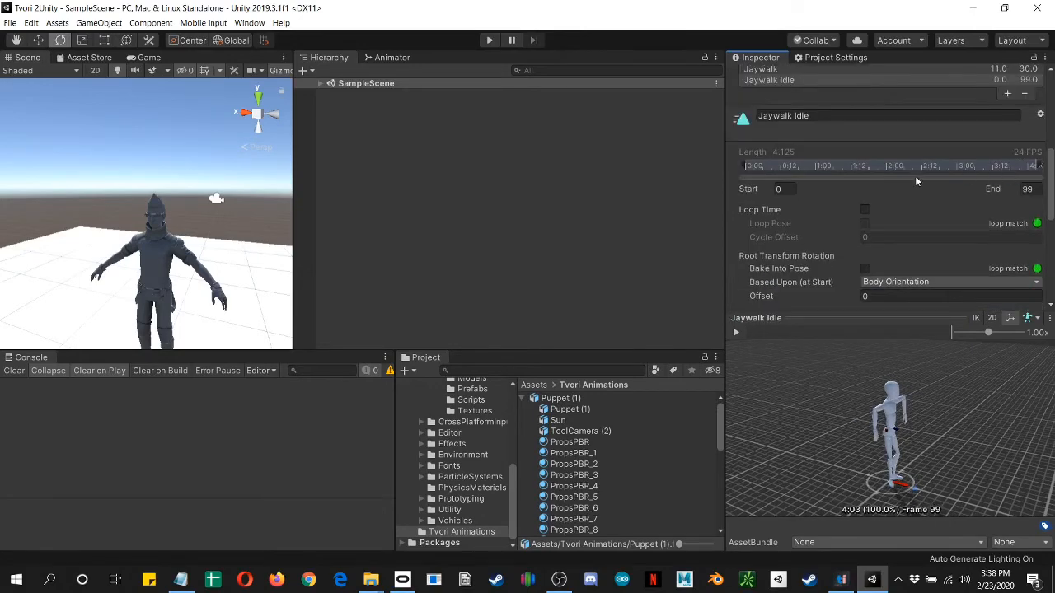
left_click_drag(747, 167, 920, 182)
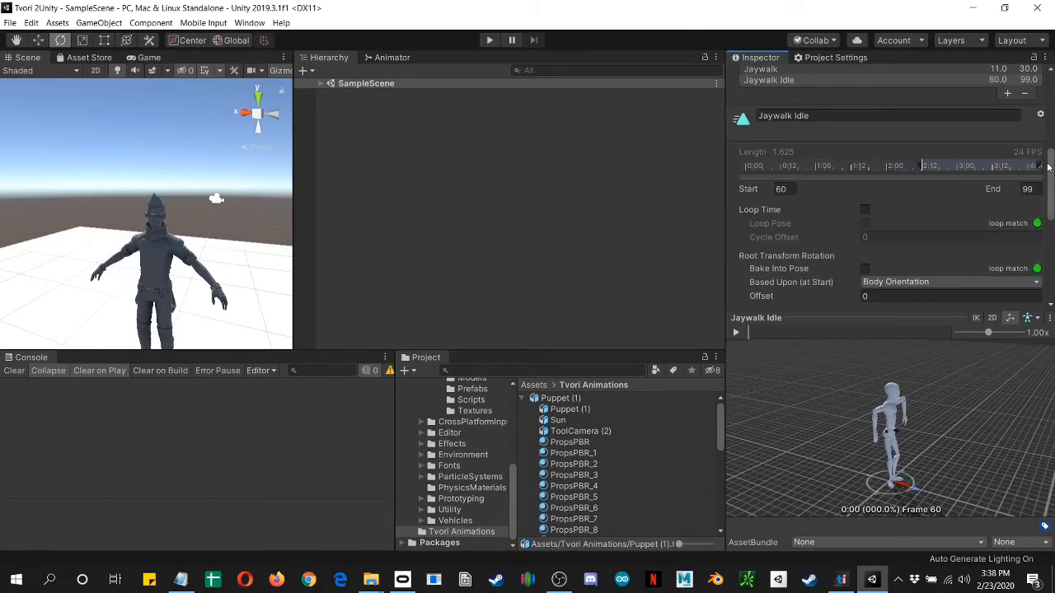
left_click_drag(1042, 167, 1040, 167)
left_click_drag(1012, 168, 970, 183)
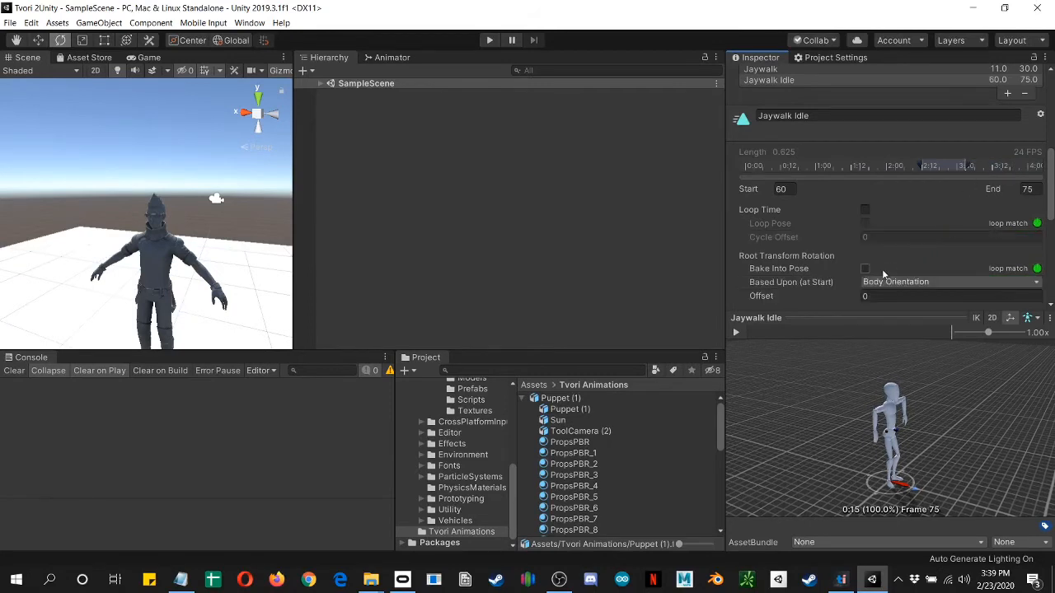
Step: Enable Loop Time and Loop Pose for the Jaywalk Idle clip and preview its looping playback
left_click(864, 211)
left_click(865, 223)
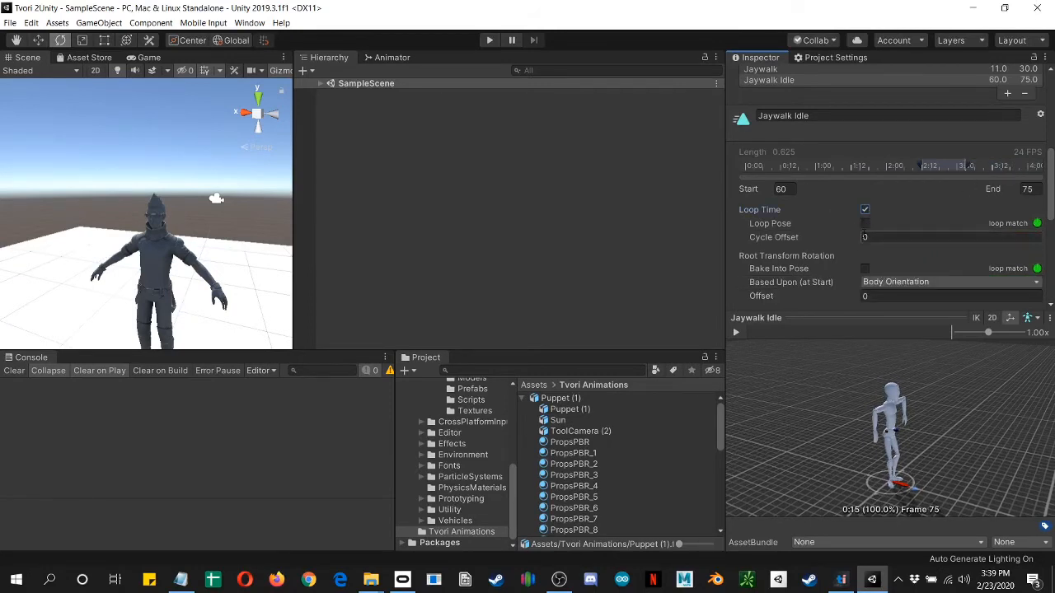
left_click(735, 333)
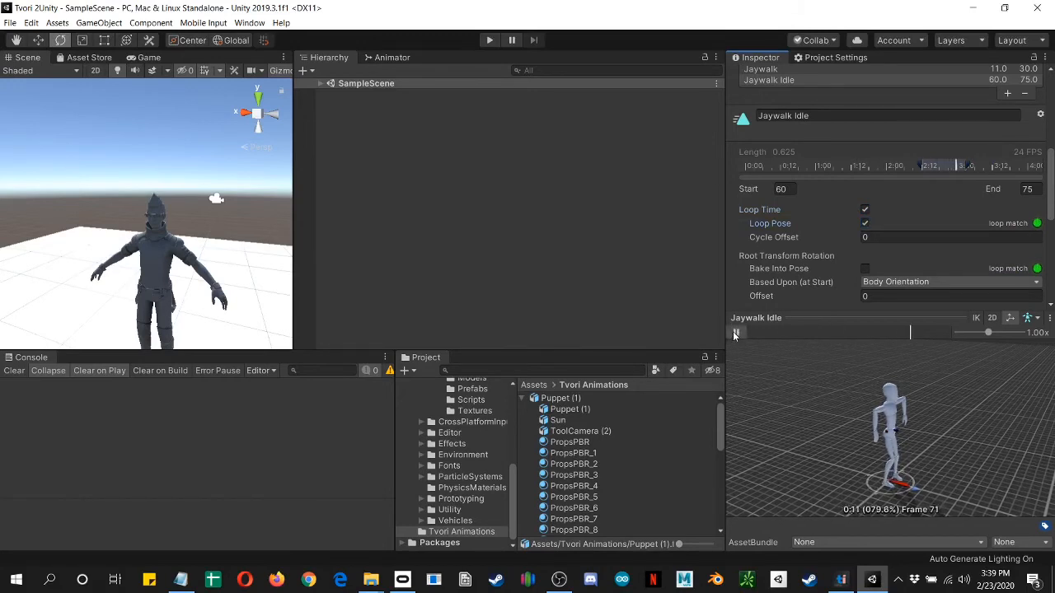
left_click(735, 333)
Step: Apply the import settings and locate the Jaywalk and Jaywalk Idle clips under the Puppet (1) asset
scroll(851, 253, "down", 5)
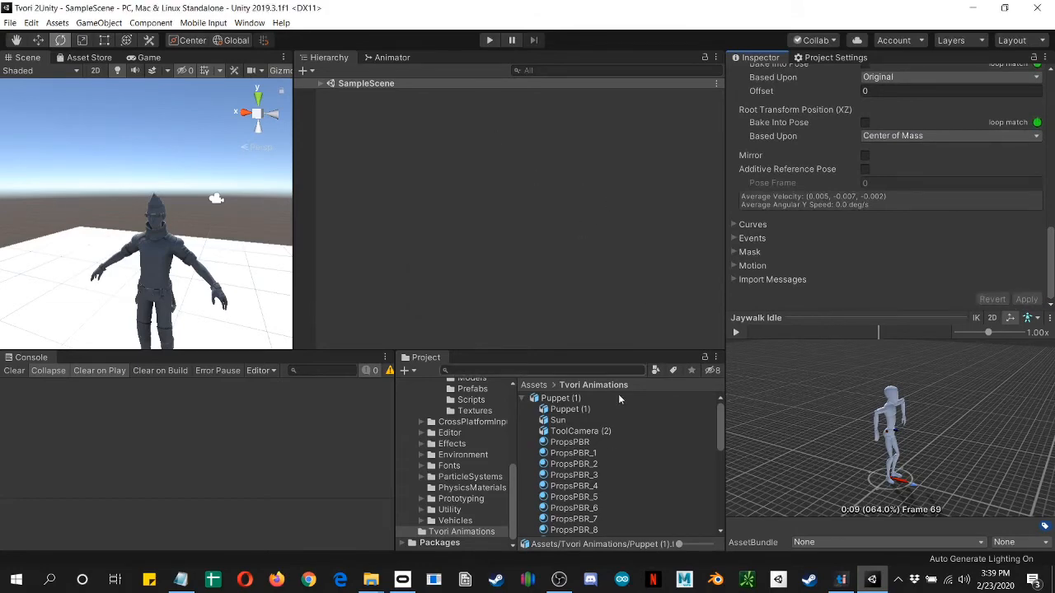
scroll(610, 461, "down", 5)
left_click(602, 487)
left_click(609, 509)
left_click(588, 213)
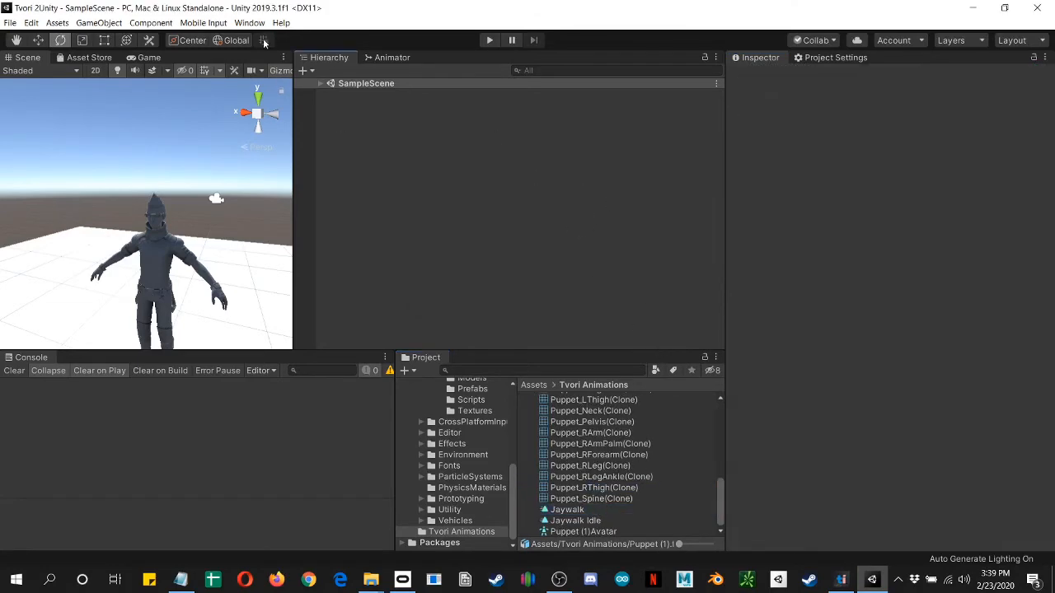
Step: Open the ThirdPersonController's animator controller and select the Blend Tree node in its Grounded state
left_click(321, 84)
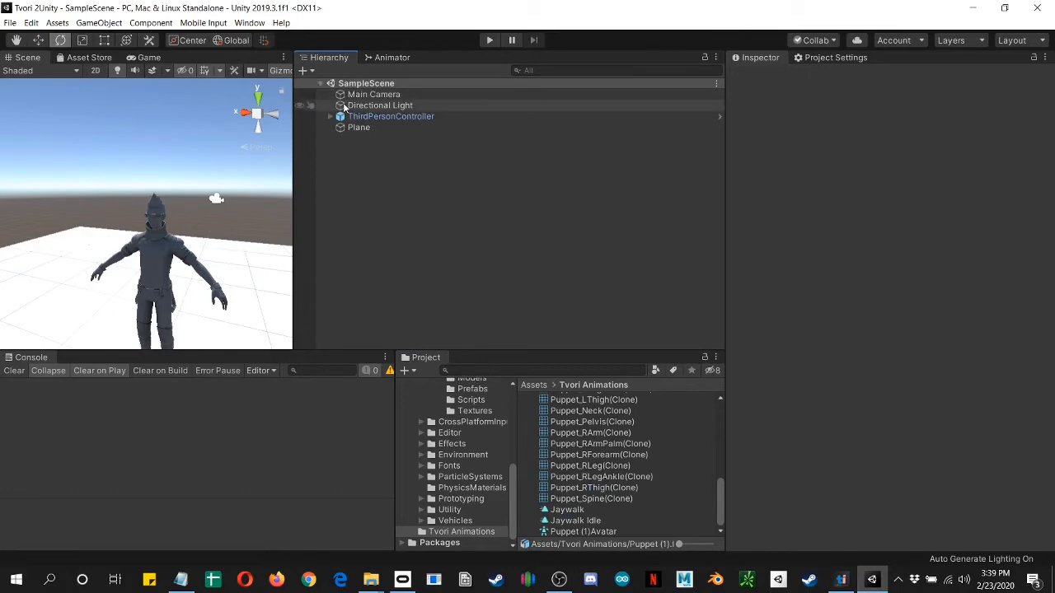
left_click(359, 128)
left_click(387, 116)
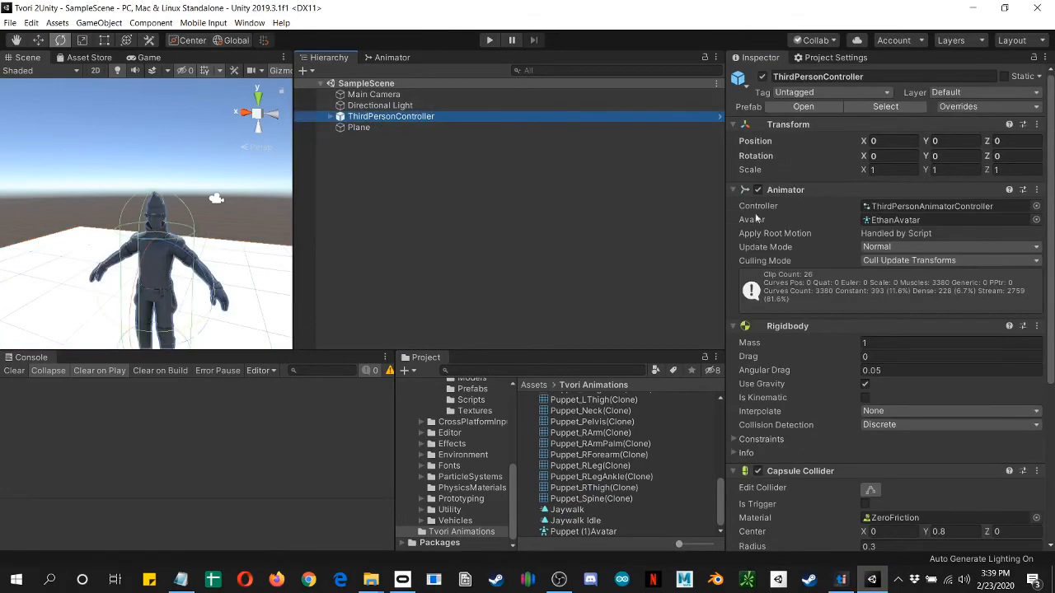
left_click(889, 207)
double_click(896, 208)
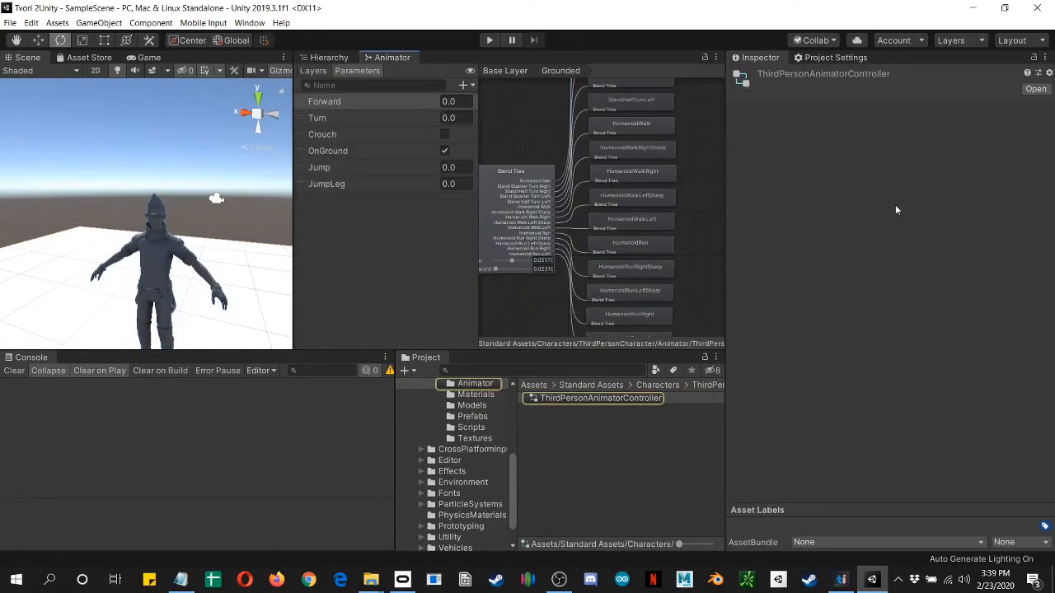
left_click(492, 175)
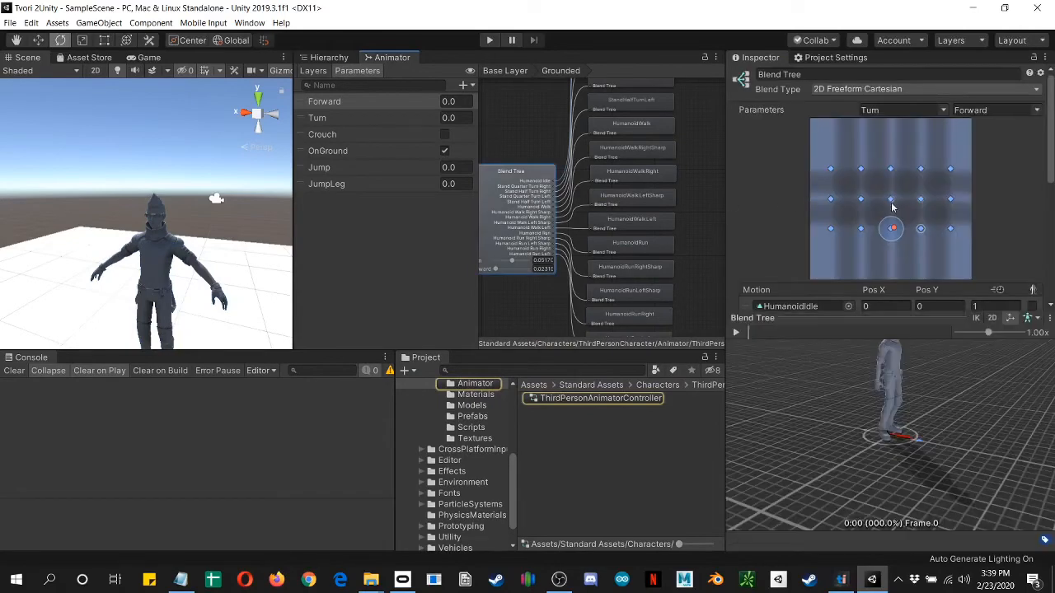
Step: Replace the blend tree's HumanoidIdle motion with the Jaywalk Idle clip from the Tvori Animations folder
scroll(836, 221, "down", 5)
scroll(824, 198, "up", 3)
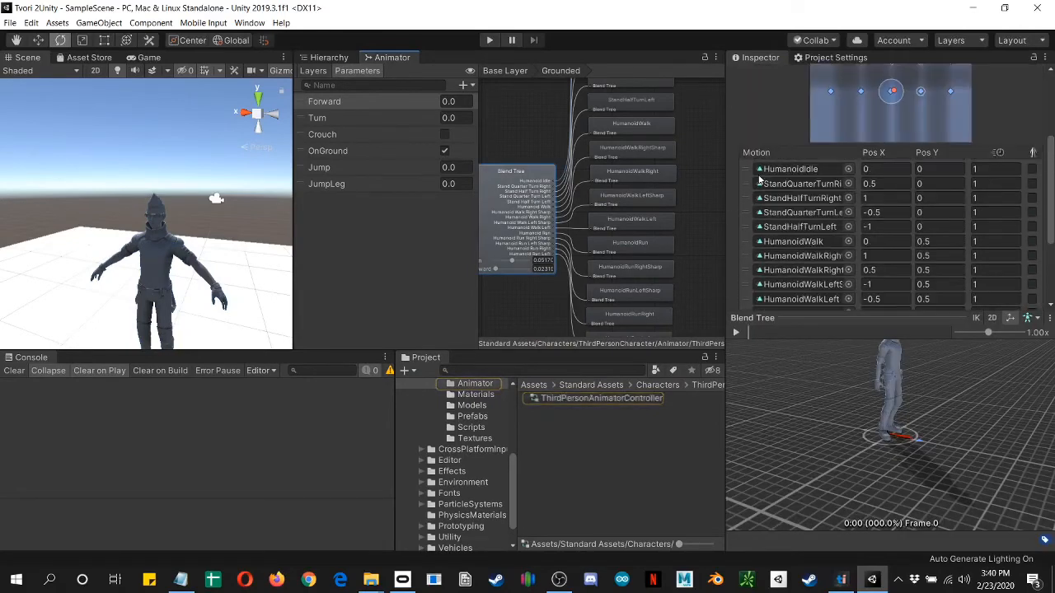
left_click(804, 170)
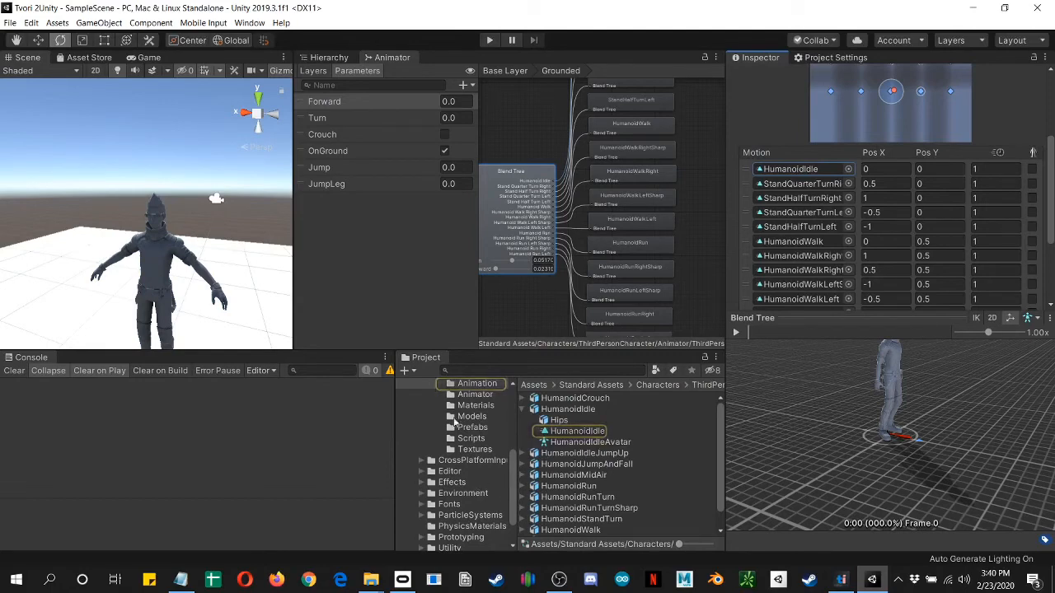
scroll(577, 478, "down", 2)
scroll(459, 511, "down", 3)
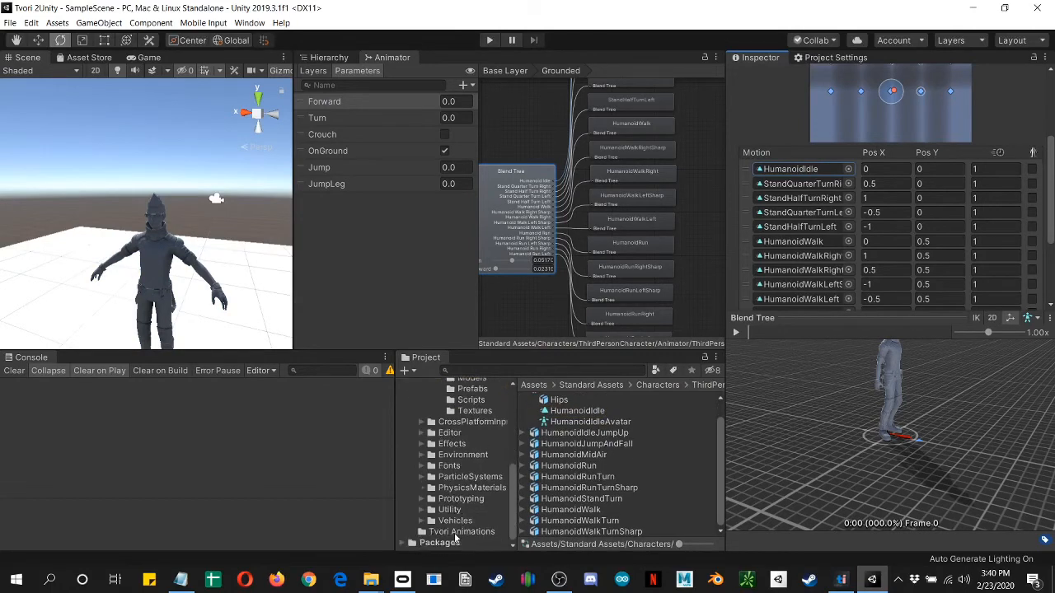
left_click(458, 532)
left_click(551, 522)
left_click_drag(551, 521, 796, 170)
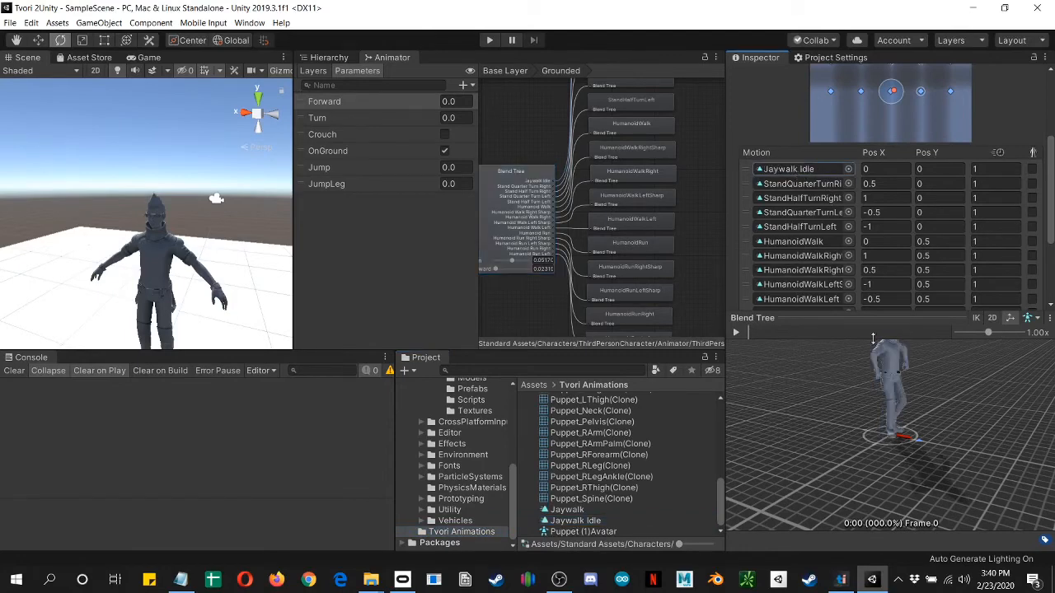
Step: Replace the blend tree's HumanoidWalk and HumanoidRun motions with the Jaywalk clip
left_click_drag(567, 509, 791, 241)
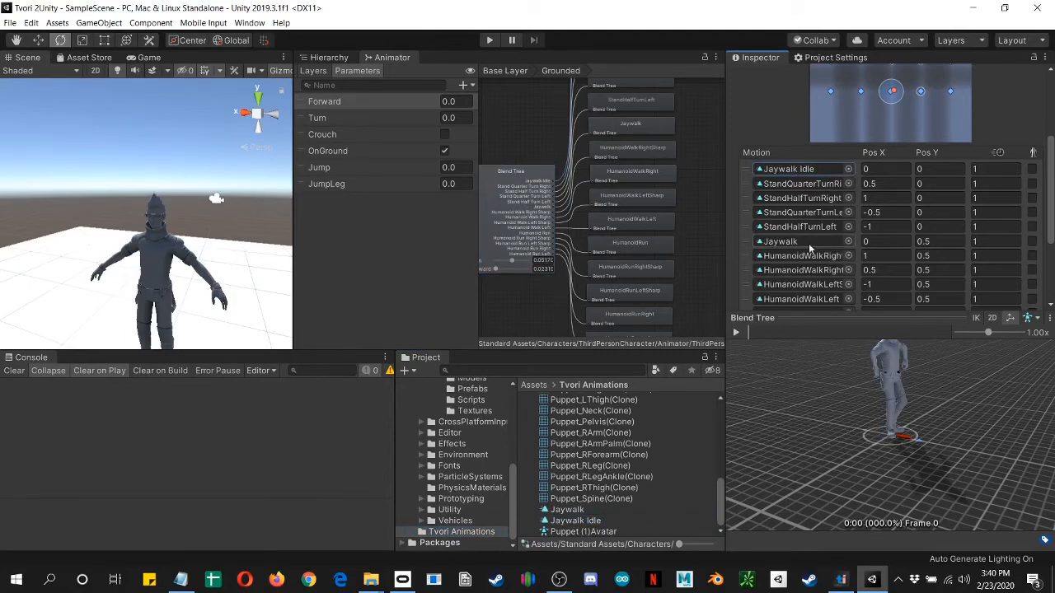
scroll(809, 247, "down", 5)
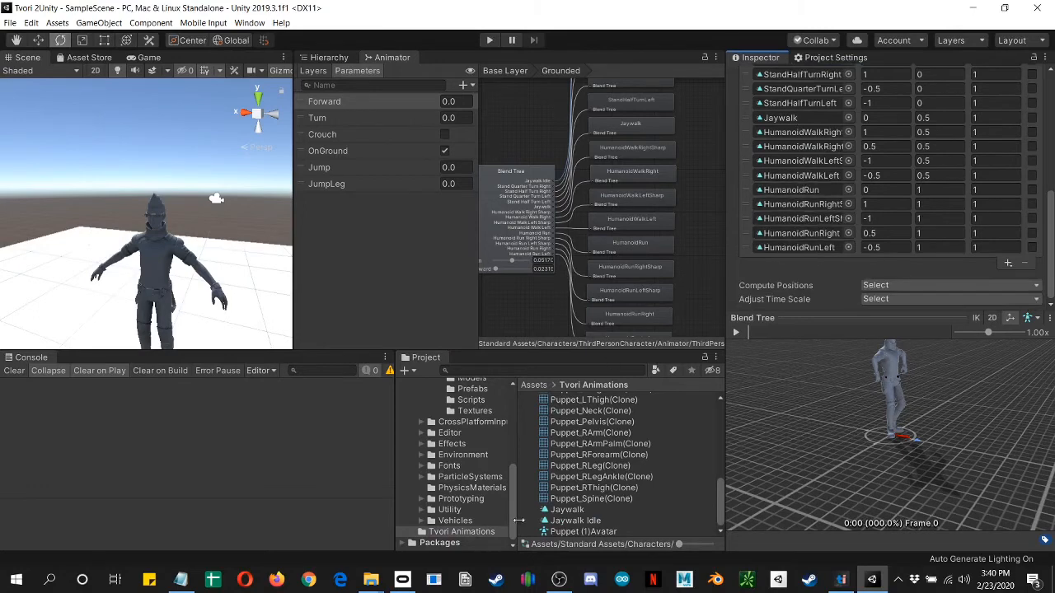
left_click_drag(569, 511, 787, 193)
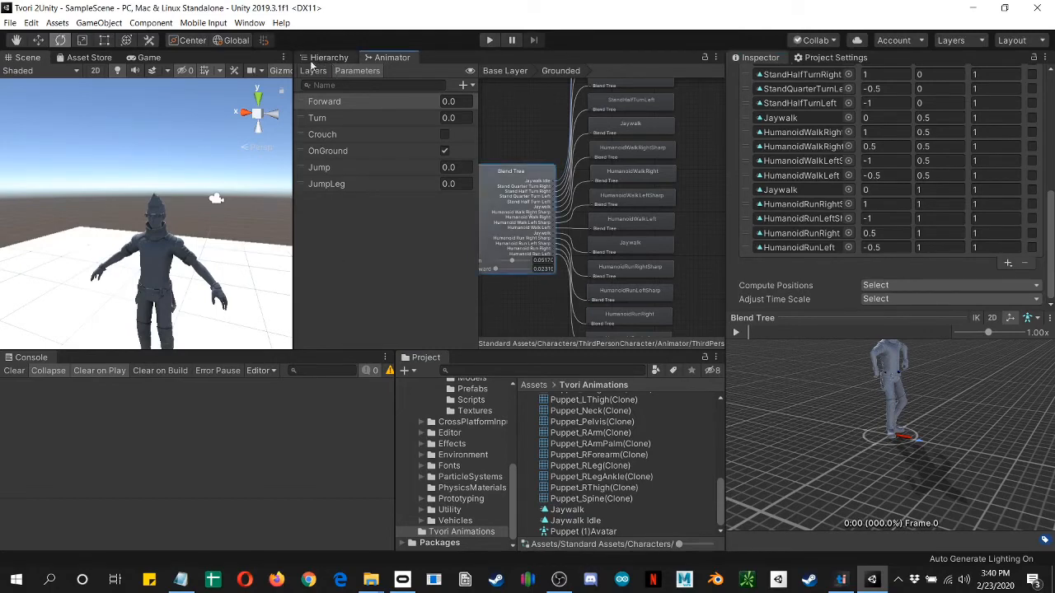
Step: Play the scene in a widened Game view and walk the character forward, right and left to test the Jaywalk animation
left_click(146, 58)
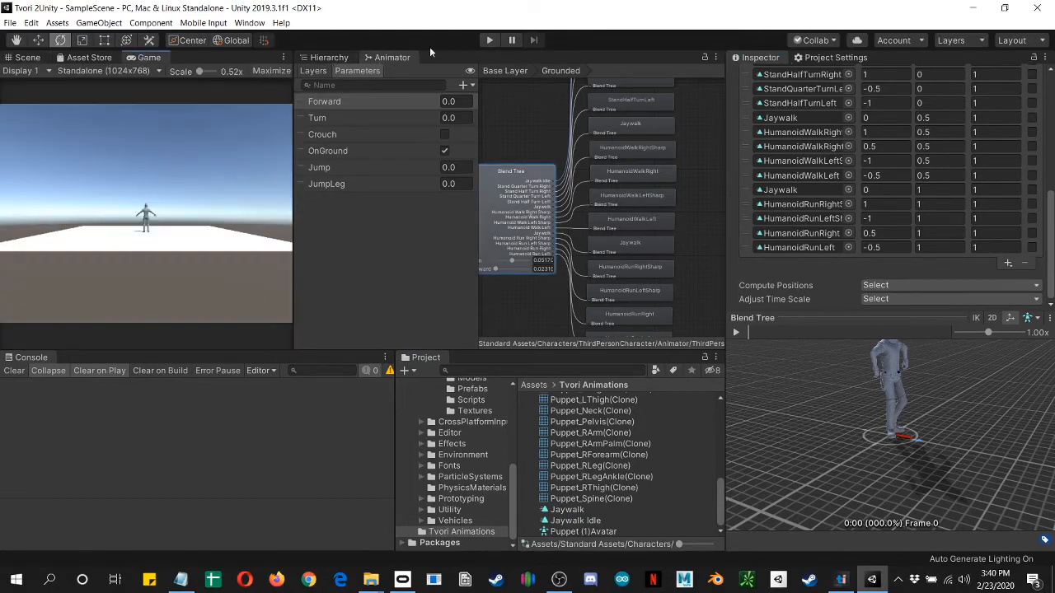
left_click(491, 40)
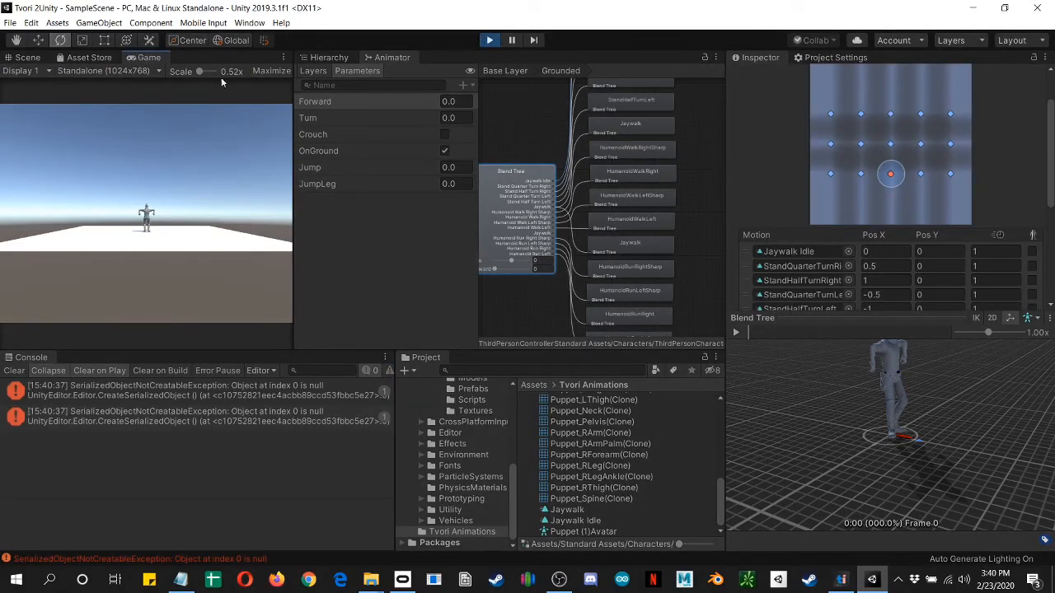
left_click_drag(291, 285, 610, 305)
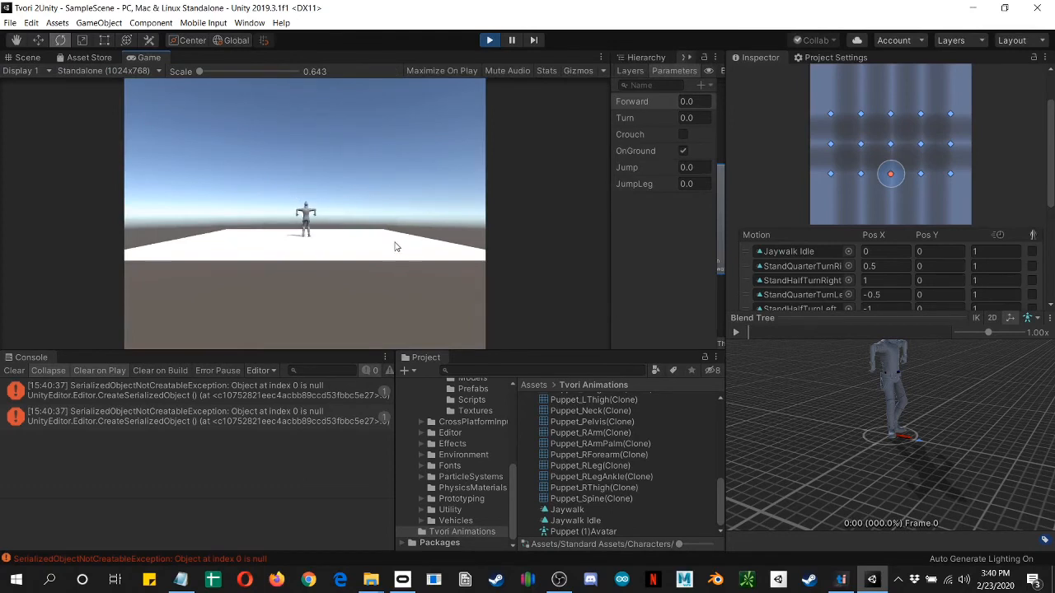
key("w")
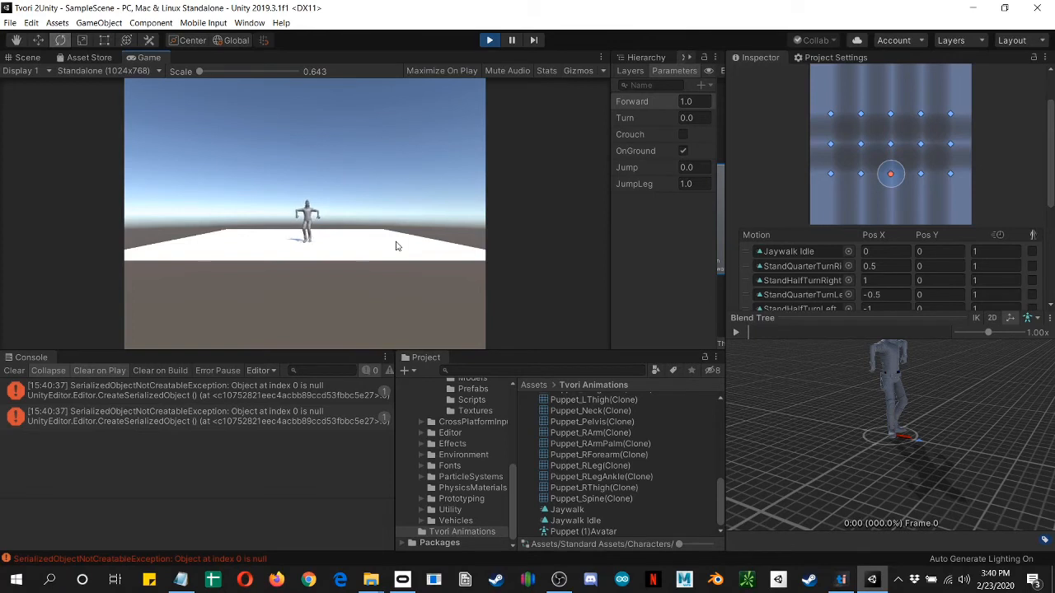
key("d")
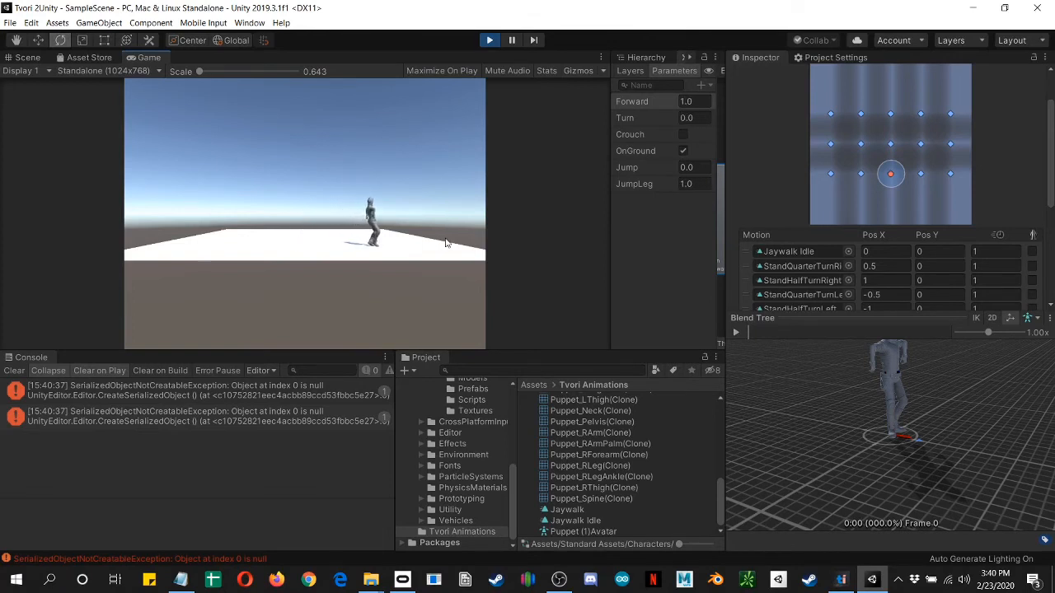
key("a")
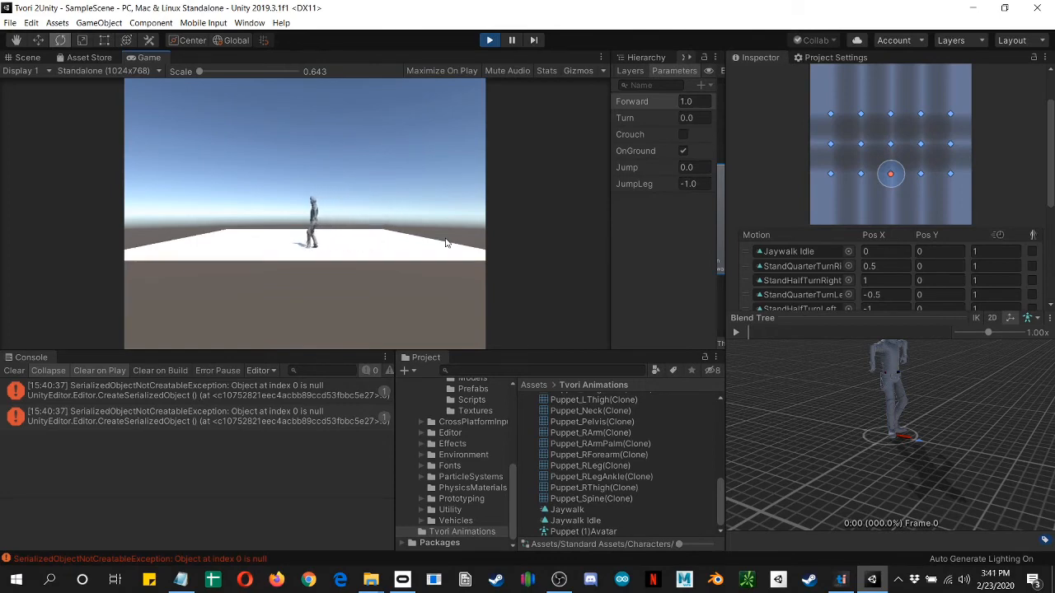
key("w")
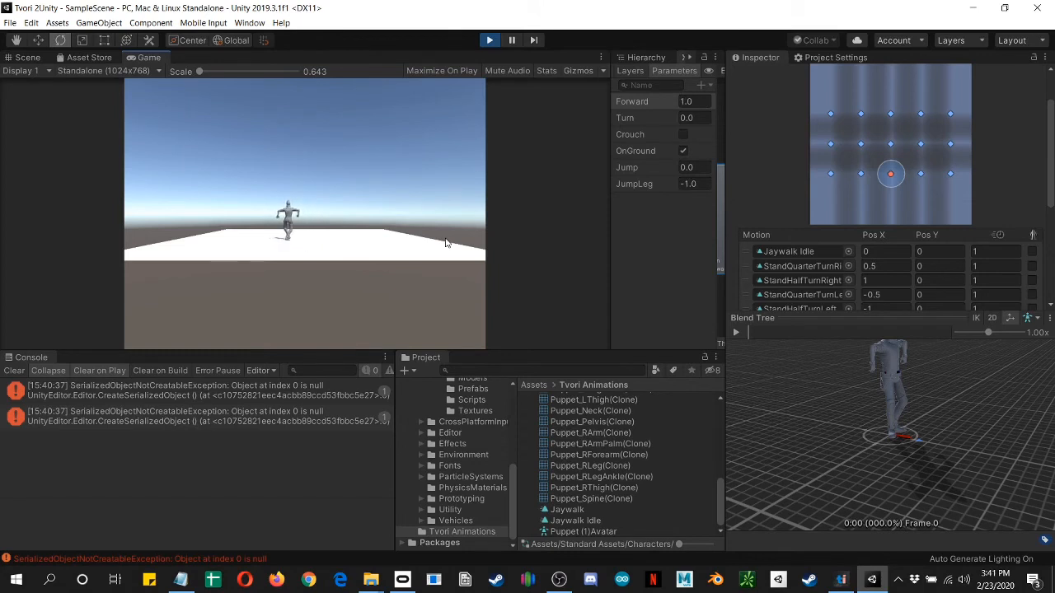
Step: Test the character's jump and leftward walk with the Jaywalk animation in the running game
key("space")
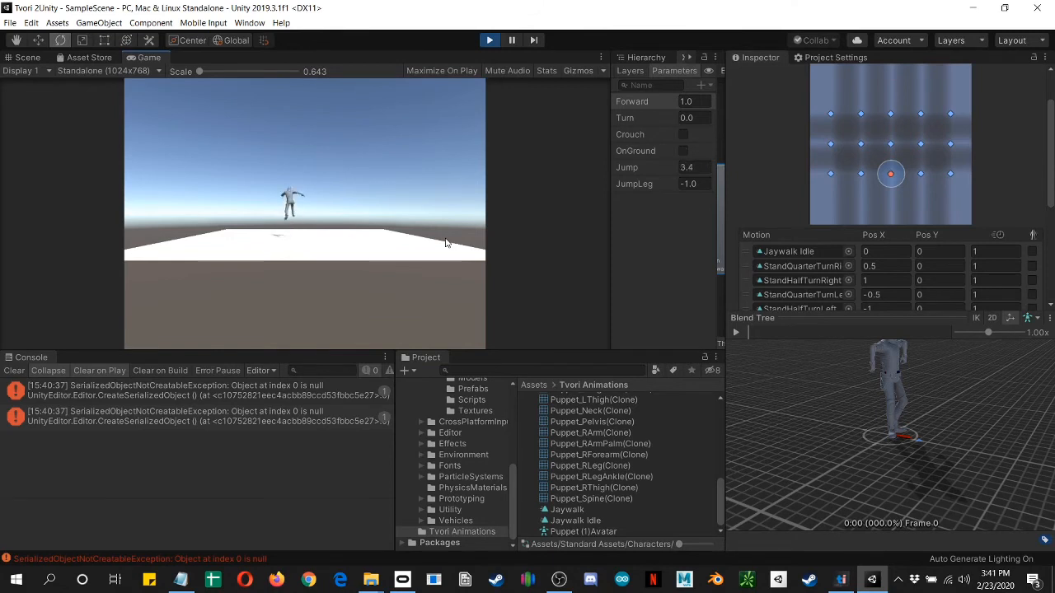
key("a")
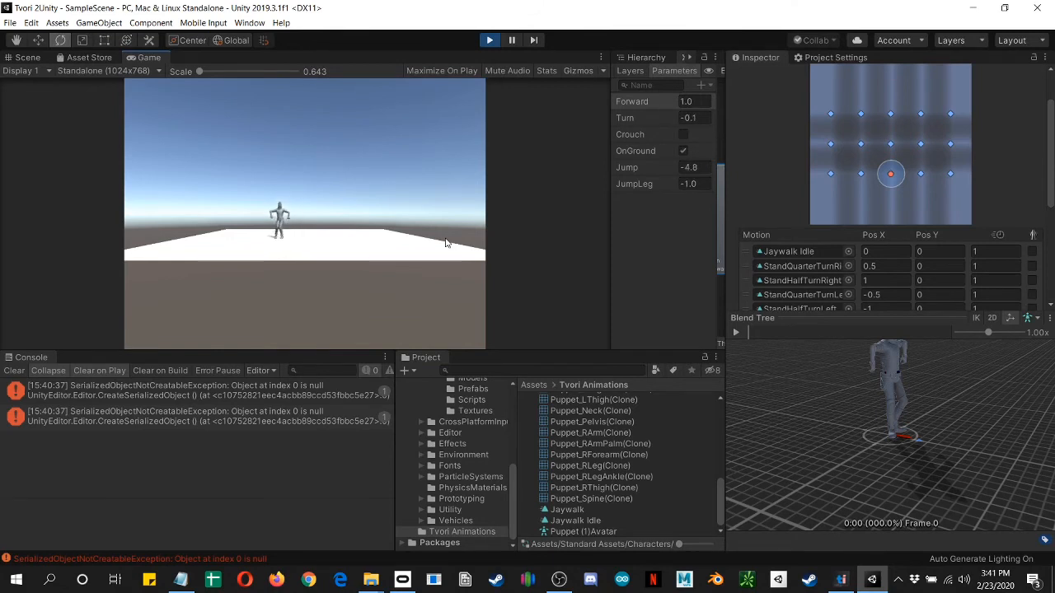
key("space")
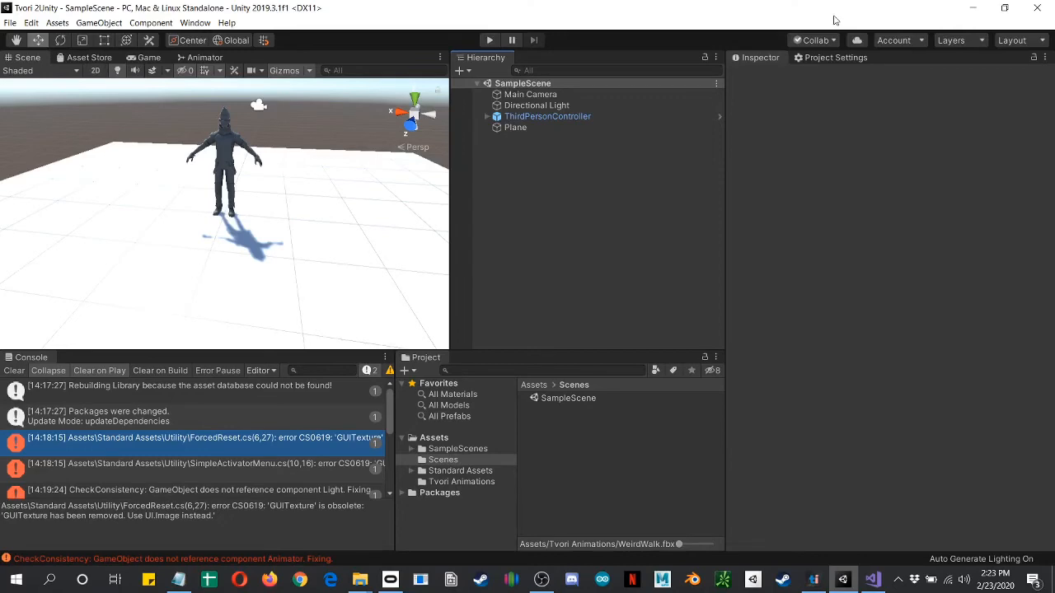
Step: Open the ForcedReset script in Visual Studio from its GUITexture error in Unity's console
double_click(120, 440)
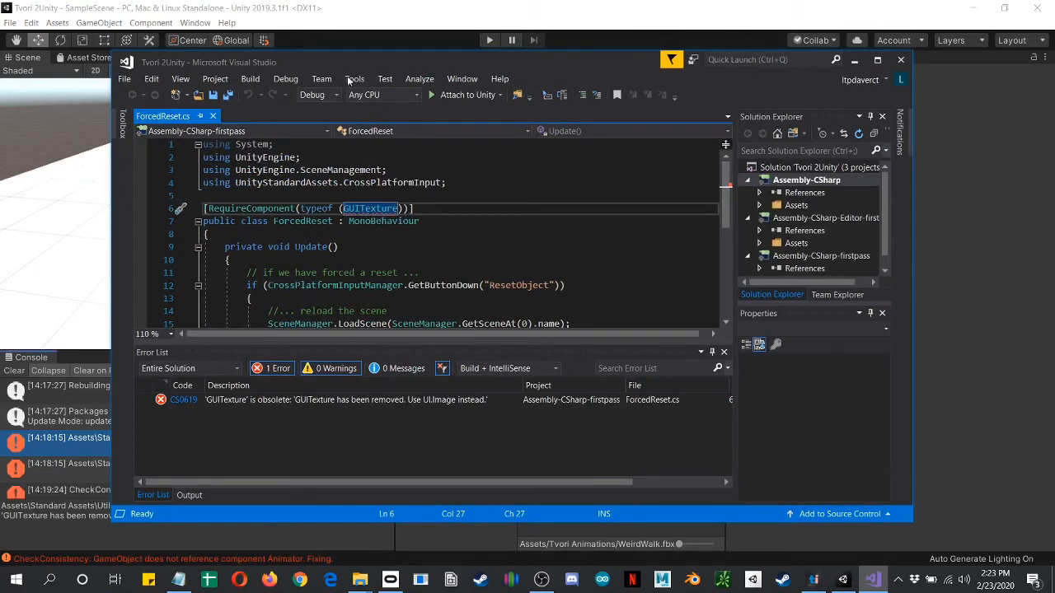
left_click(82, 443)
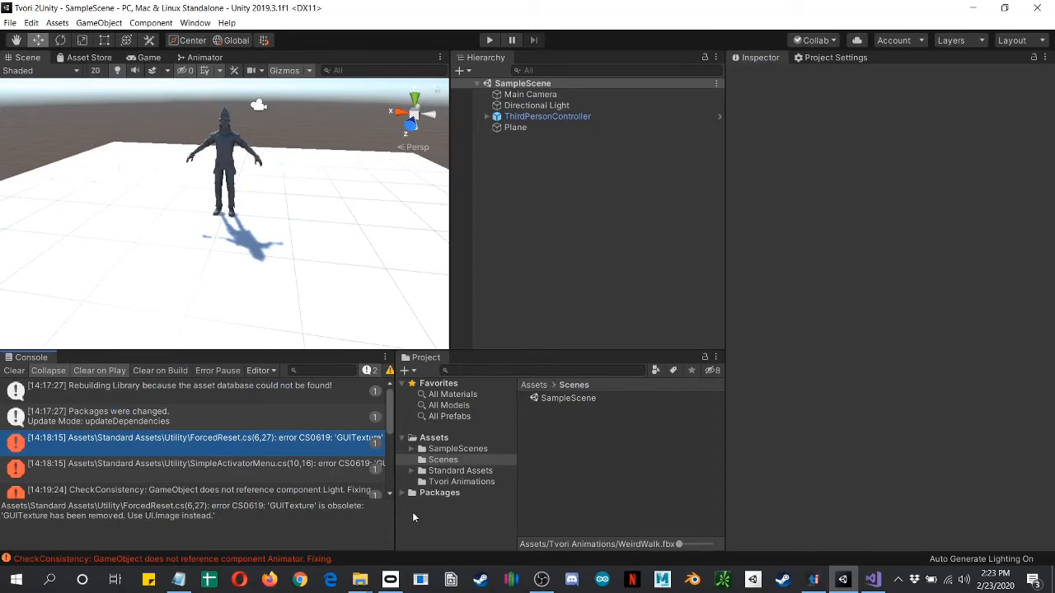
left_click(874, 579)
Step: Add the directive "using UnityEngine.UI;" below the existing using lines in ForcedReset.cs
left_click(490, 180)
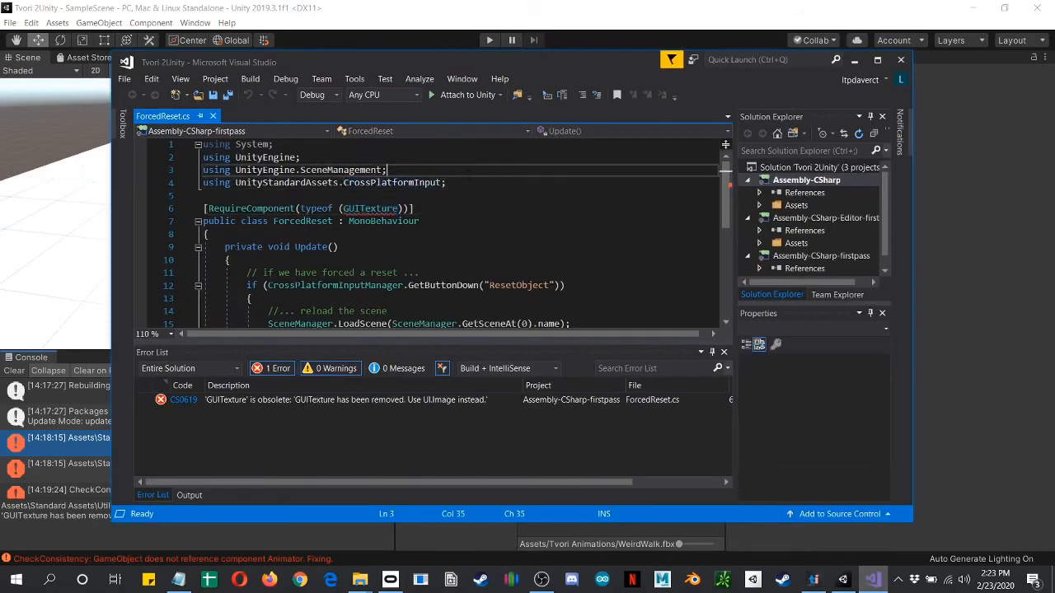
key("Return")
type("u")
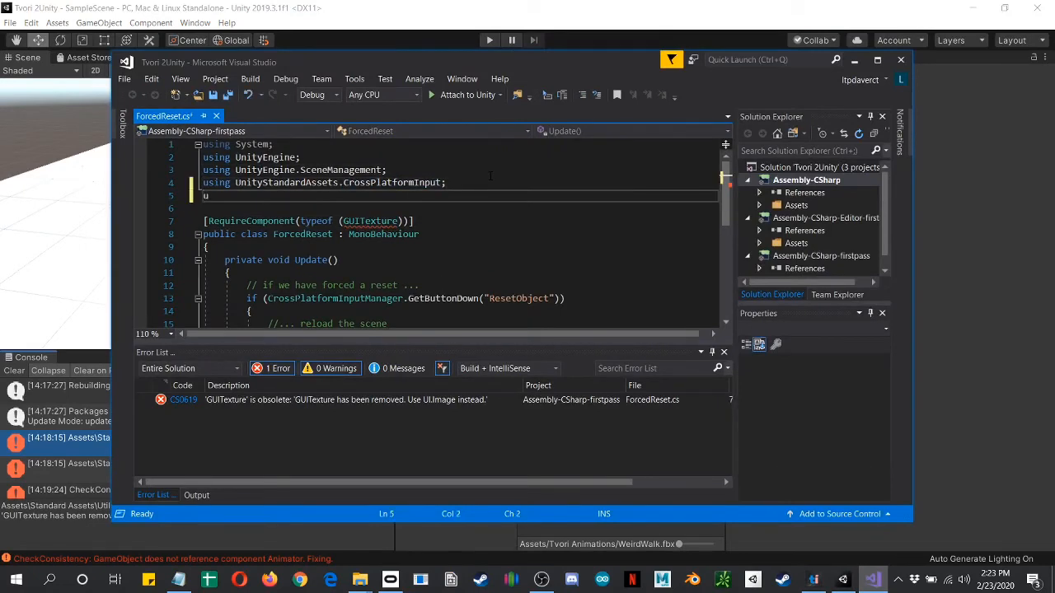
type("sing Unity")
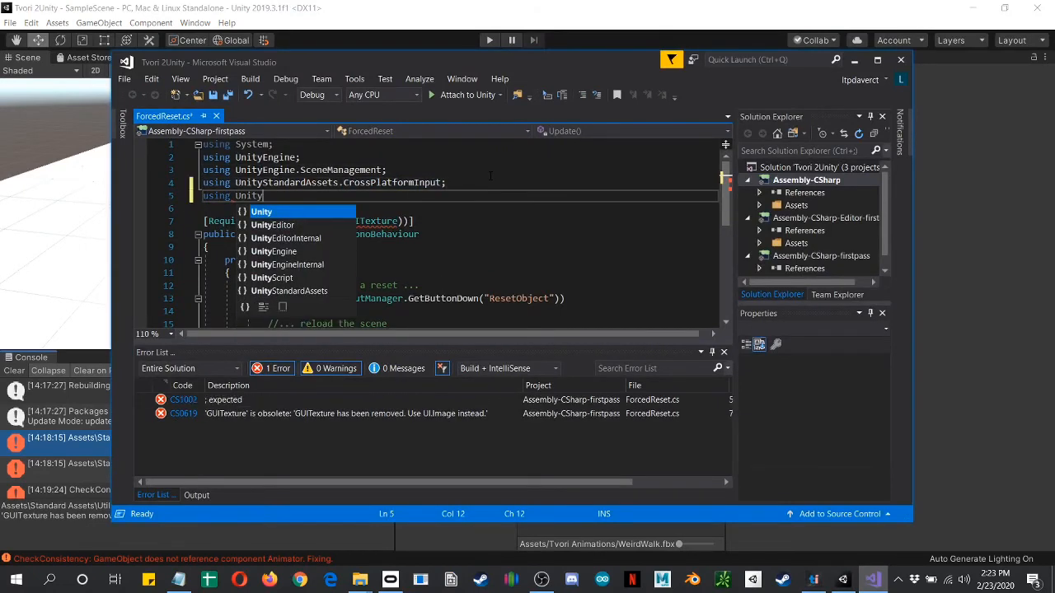
type("Engine.")
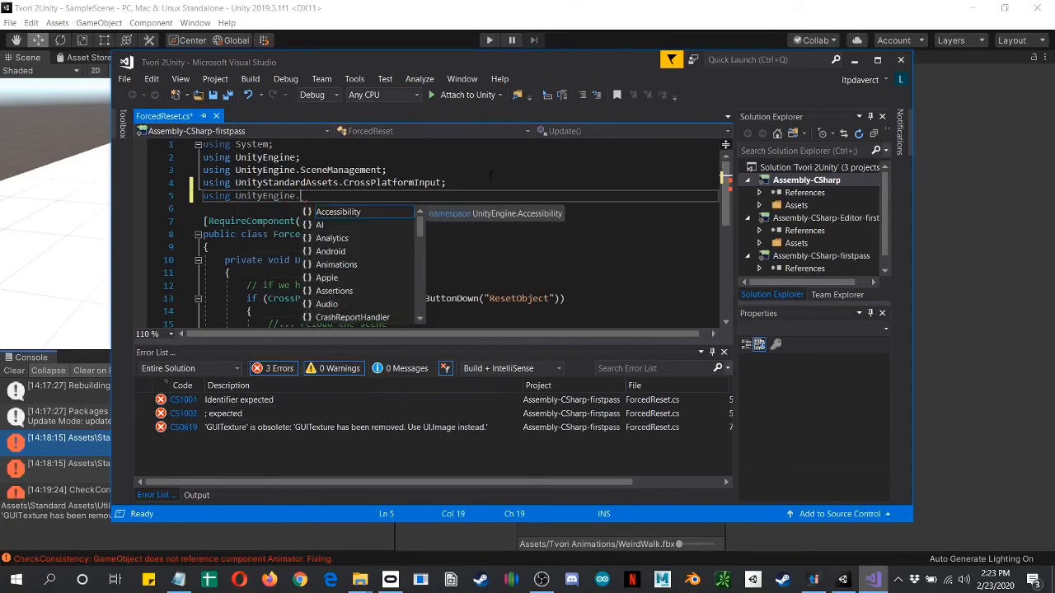
type("UI")
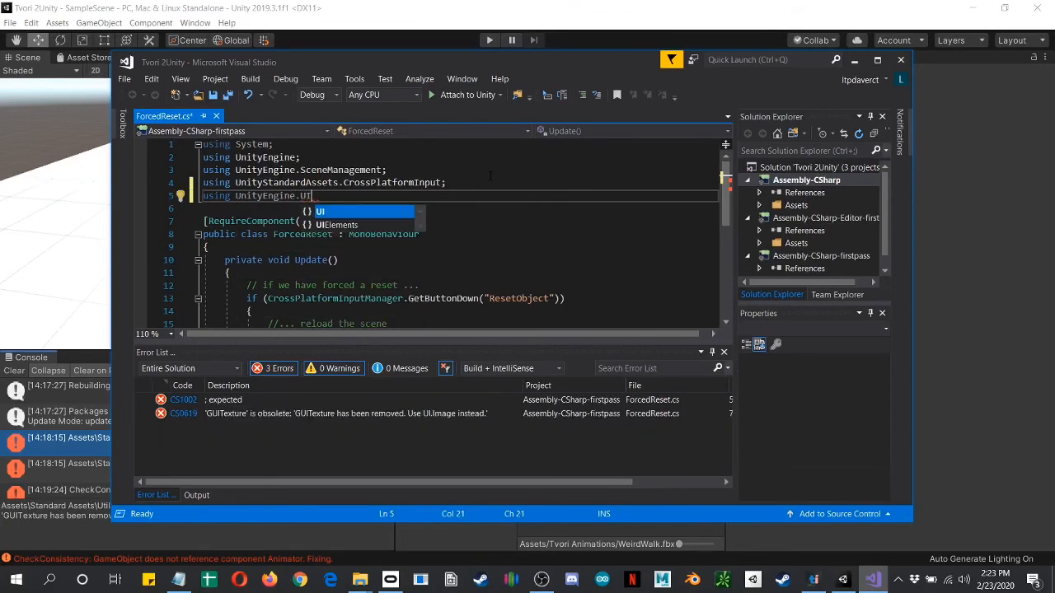
key("Escape")
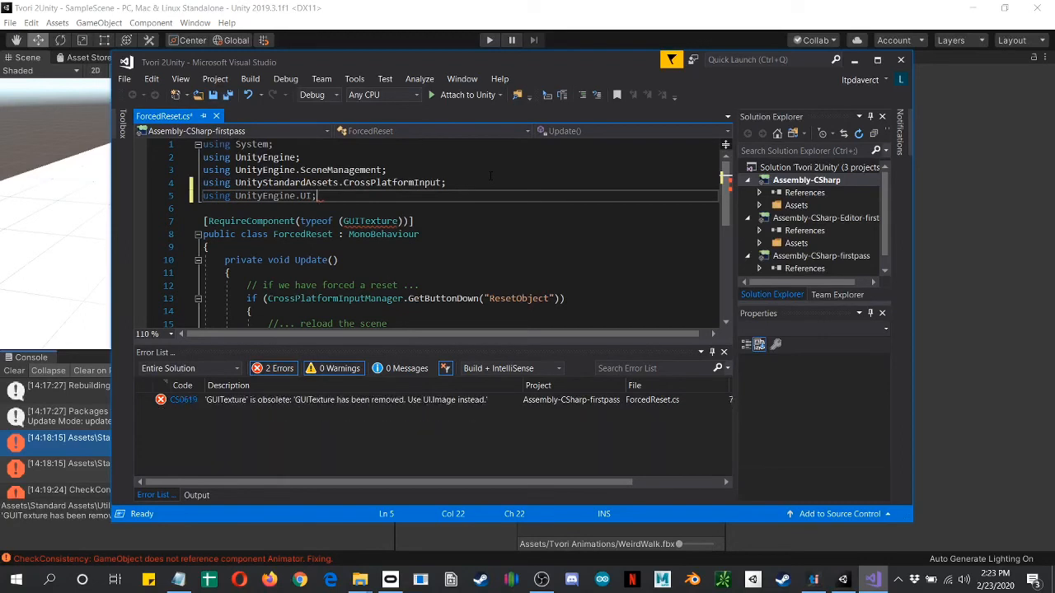
Step: Replace GUITexture with Image in ForcedReset's RequireComponent attribute, then save the script and switch back to Unity
double_click(361, 221)
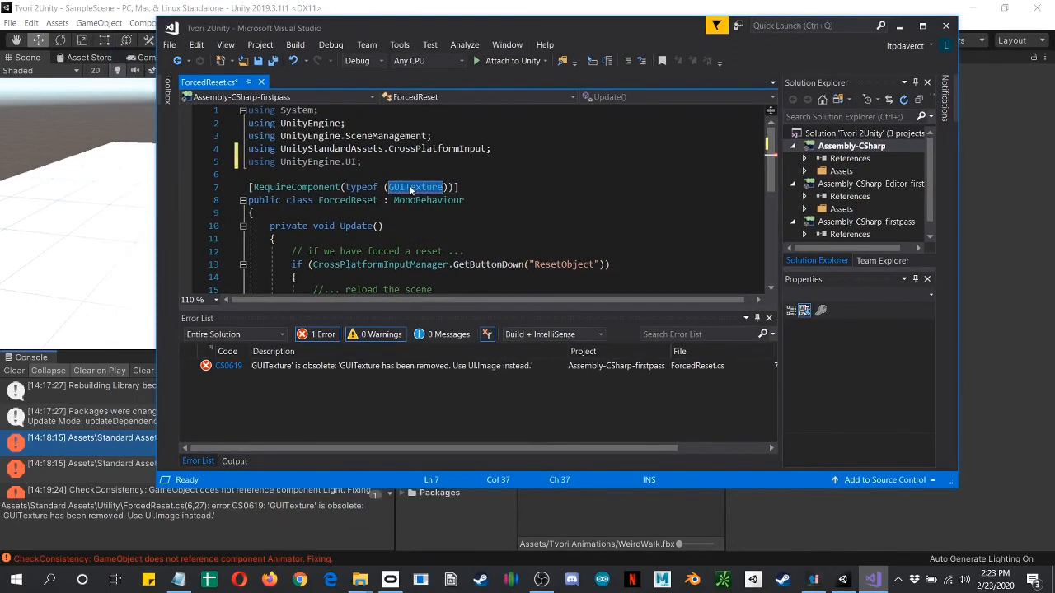
type("UICharInfo")
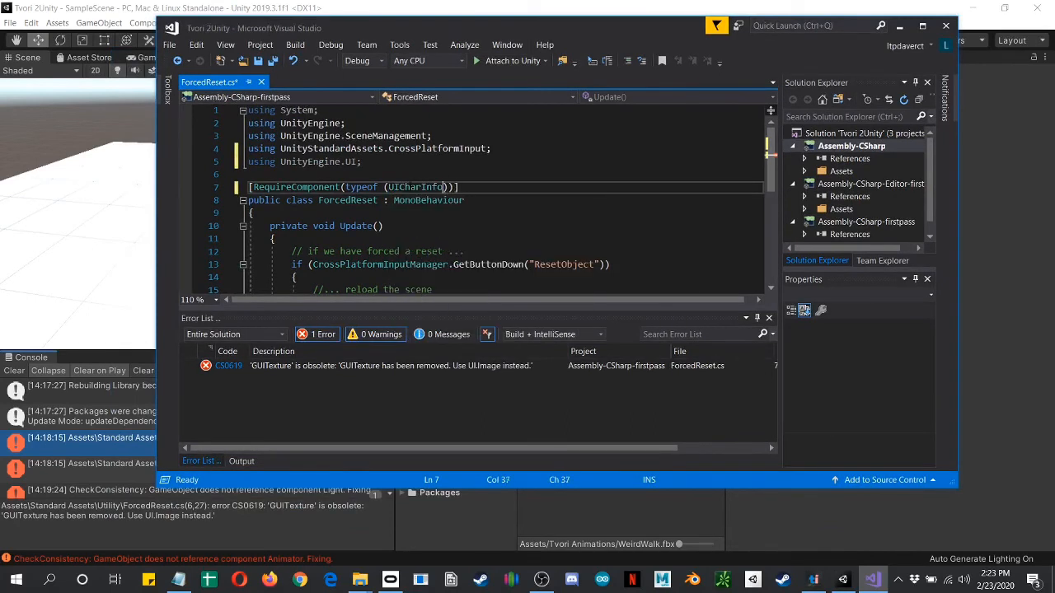
key("BackSpace")
key("BackSpace")
key("BackSpace")
key("BackSpace")
key("BackSpace")
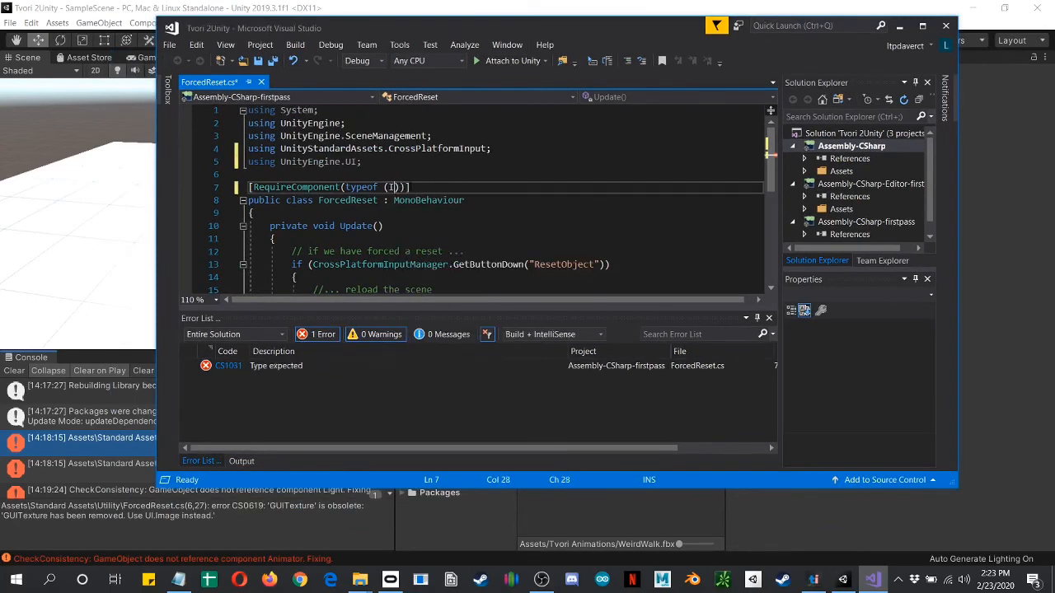
type("Image")
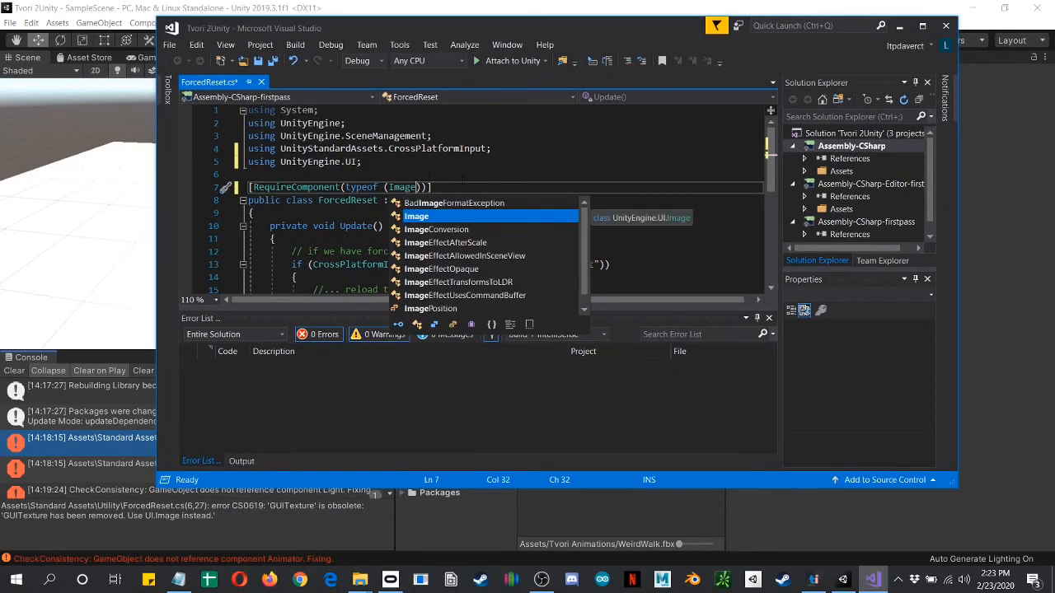
left_click(249, 175)
left_click(431, 187)
left_click(384, 226)
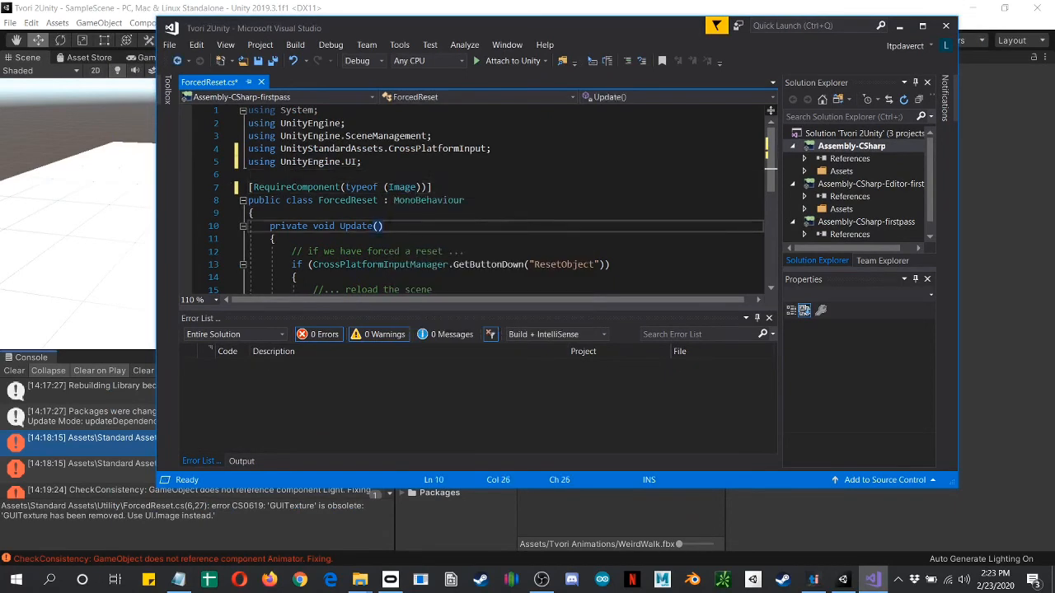
left_click(90, 408)
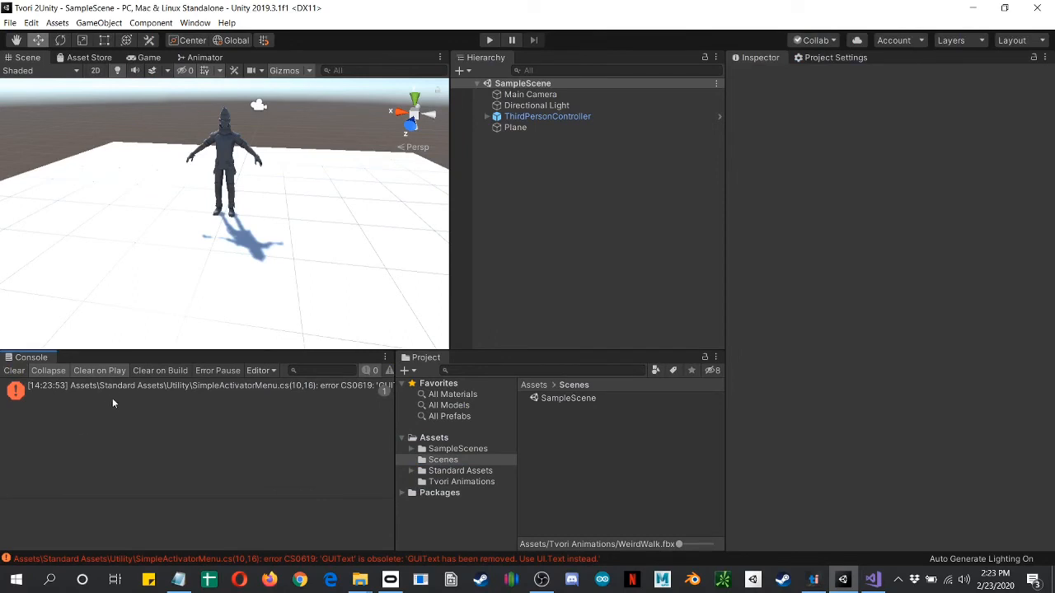
Step: Open the SimpleActivatorMenu script from its GUIText console error and add "using UnityEngine.UI;" below the existing using lines
left_click(235, 390)
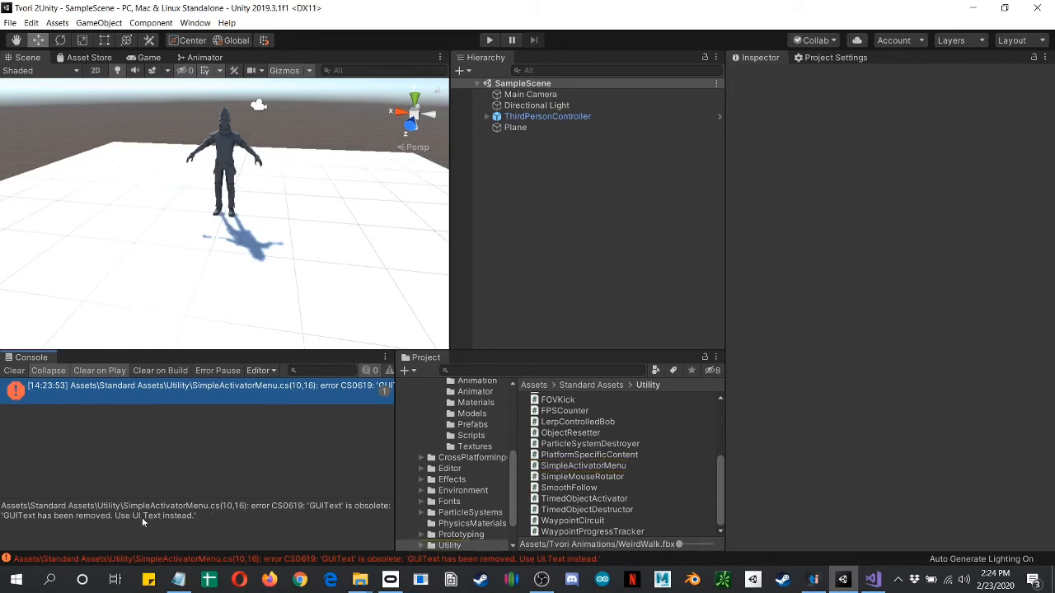
double_click(187, 390)
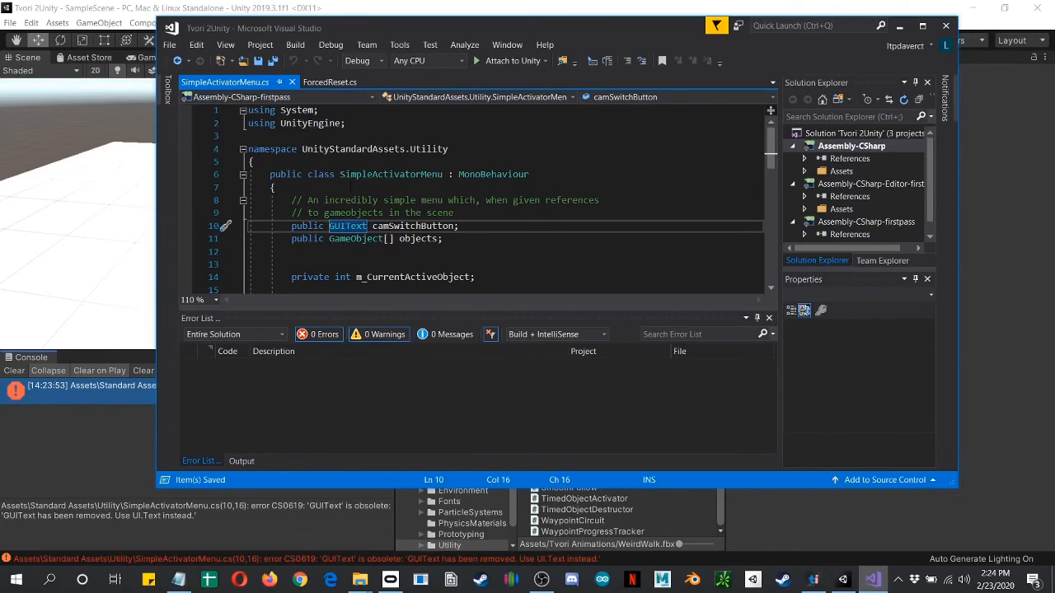
left_click(357, 124)
key("Return")
type("using ")
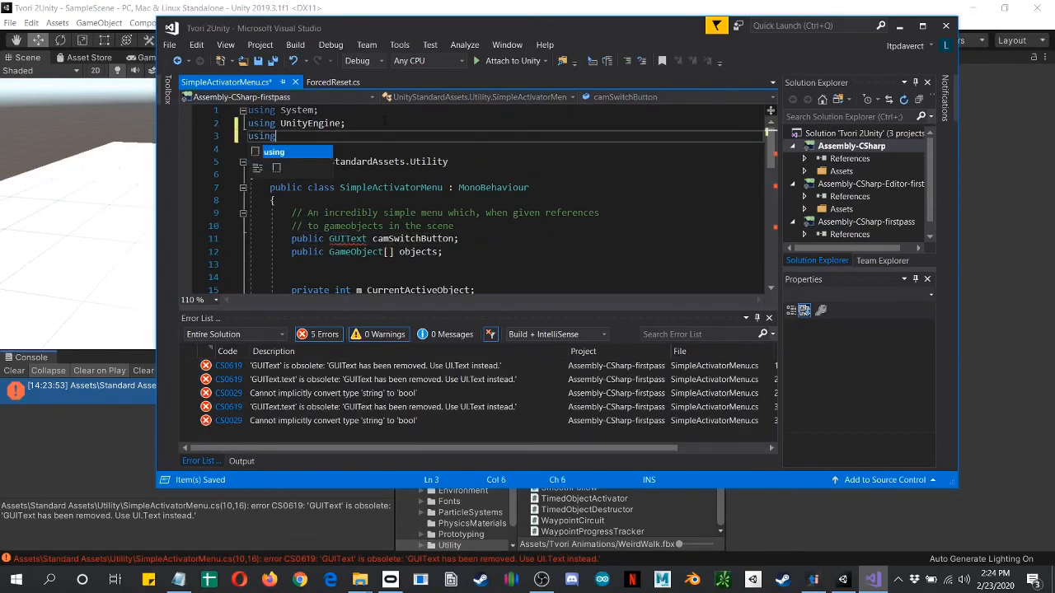
type("Unit")
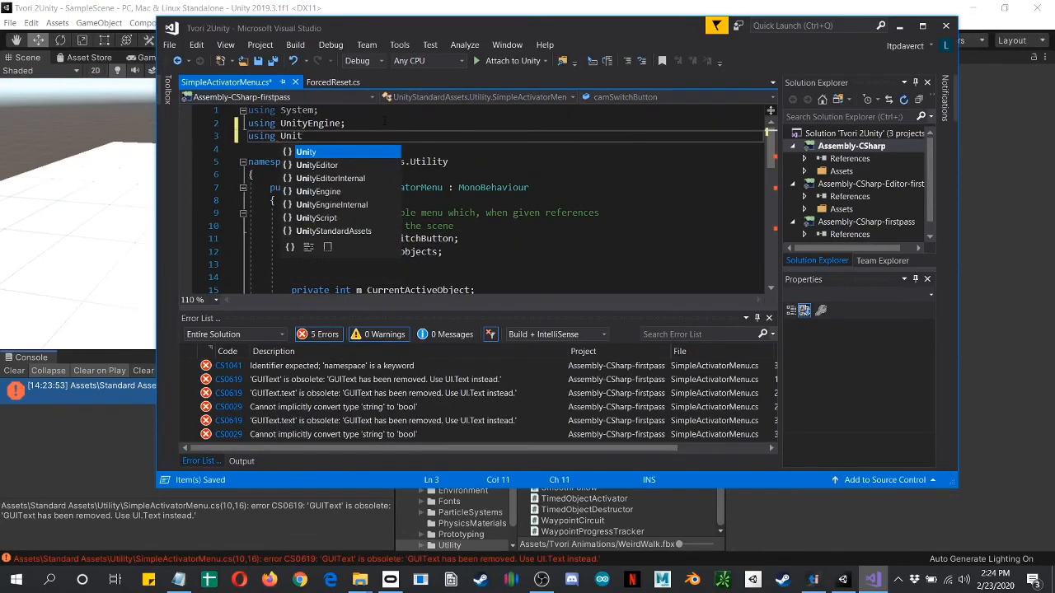
type("yEngine.UI;")
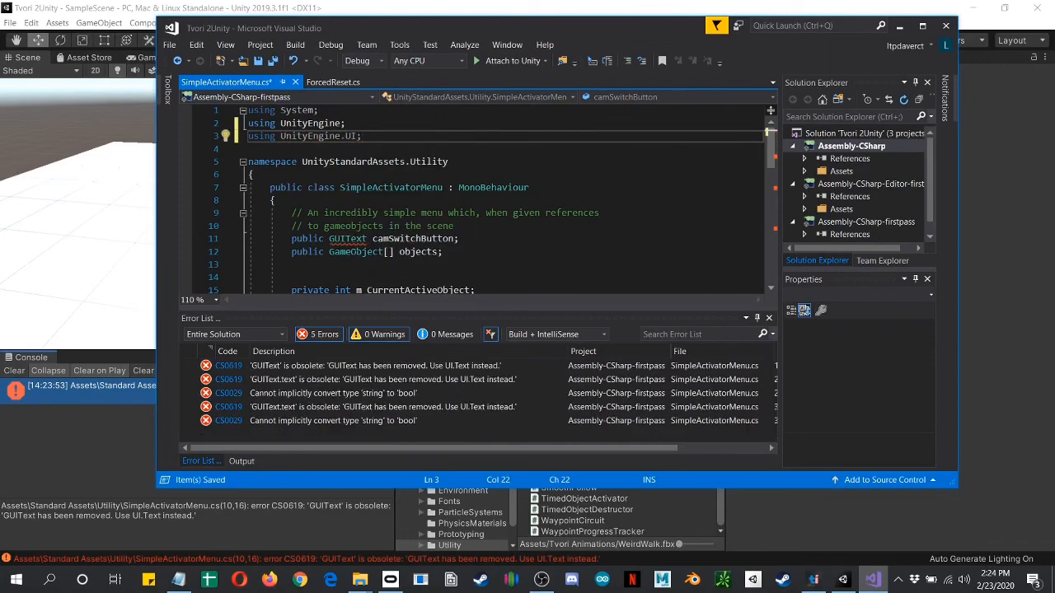
Step: Change the type of the public camSwitchButton field in SimpleActivatorMenu from GUIText to Text
left_click(366, 239)
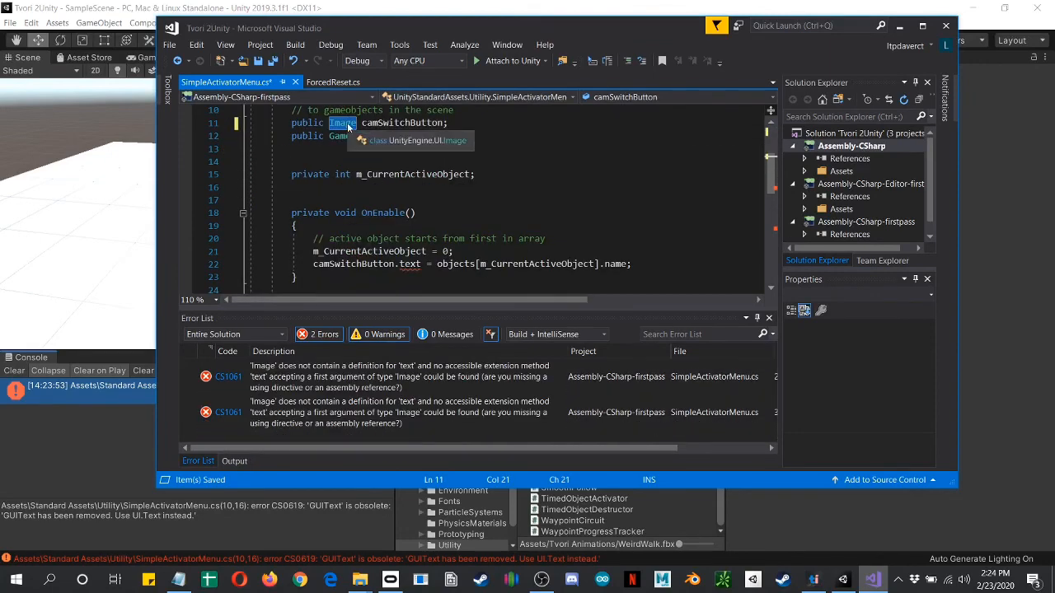
double_click(347, 125)
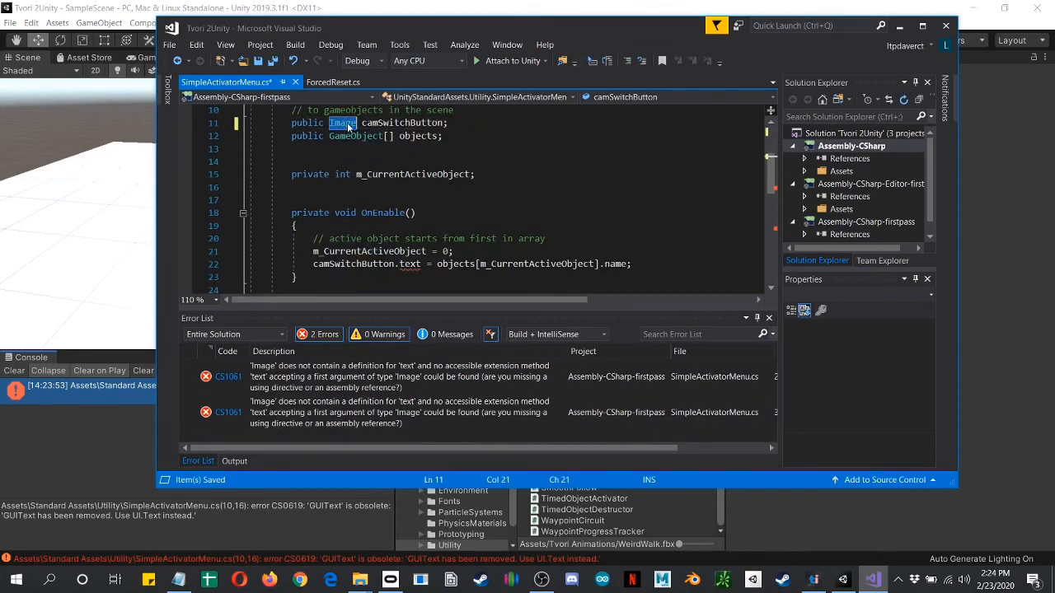
type("Text")
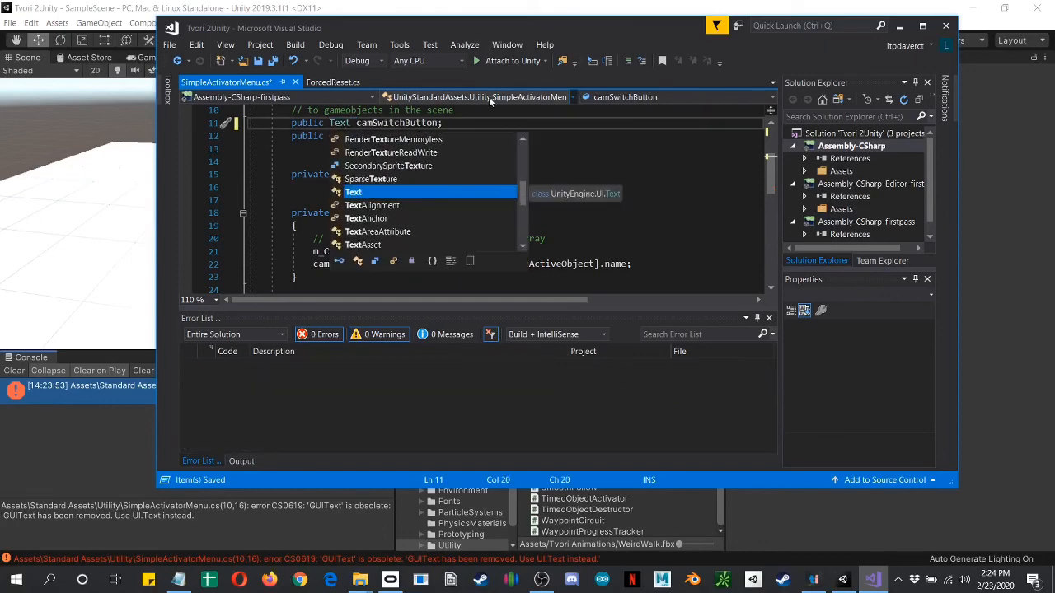
key("Escape")
key("Down")
key("Down")
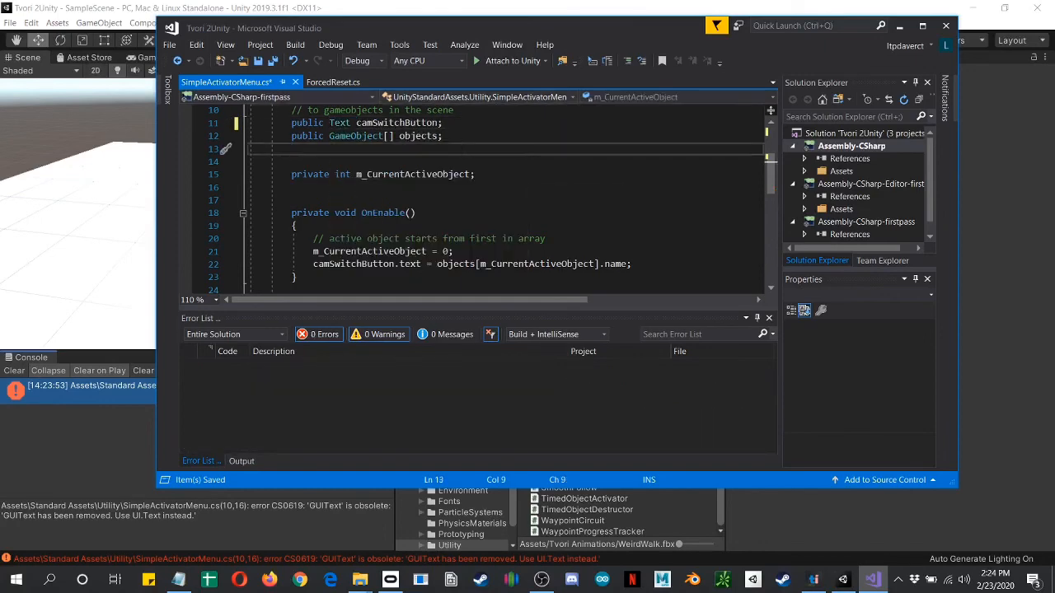
Step: Save the SimpleActivatorMenu script, then switch back to Unity and clear the console
key("ctrl+s")
left_click(99, 430)
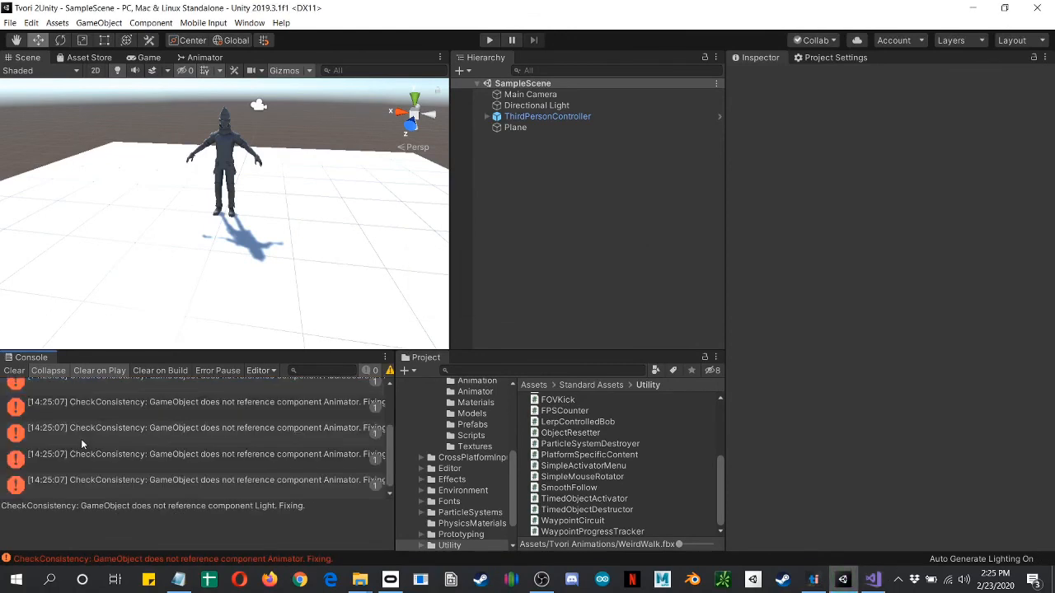
left_click(14, 370)
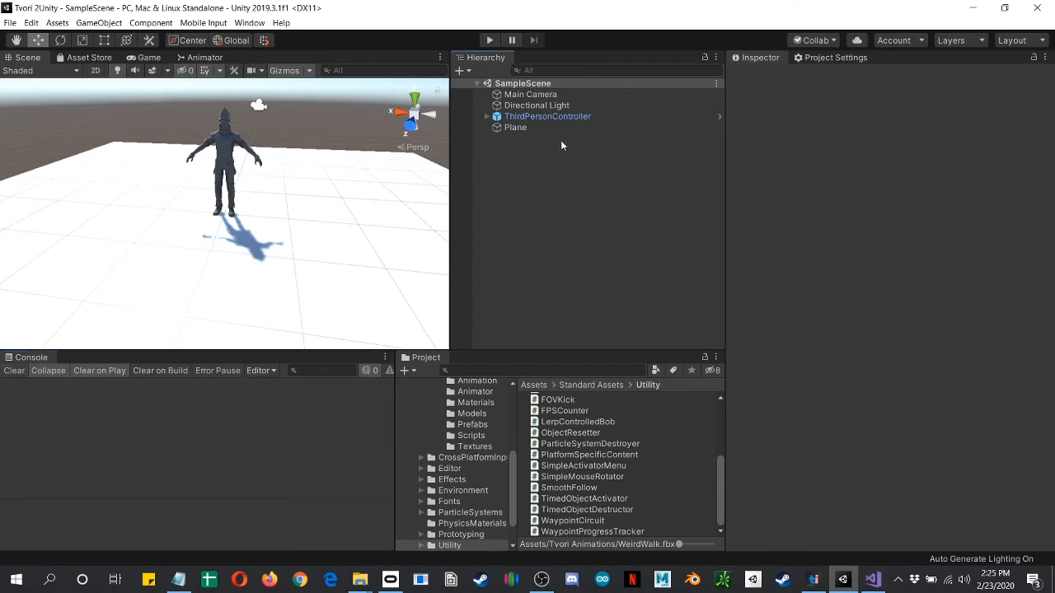
Step: Play the scene and move the character forward, right, backward and left to check that the controls work
left_click(490, 41)
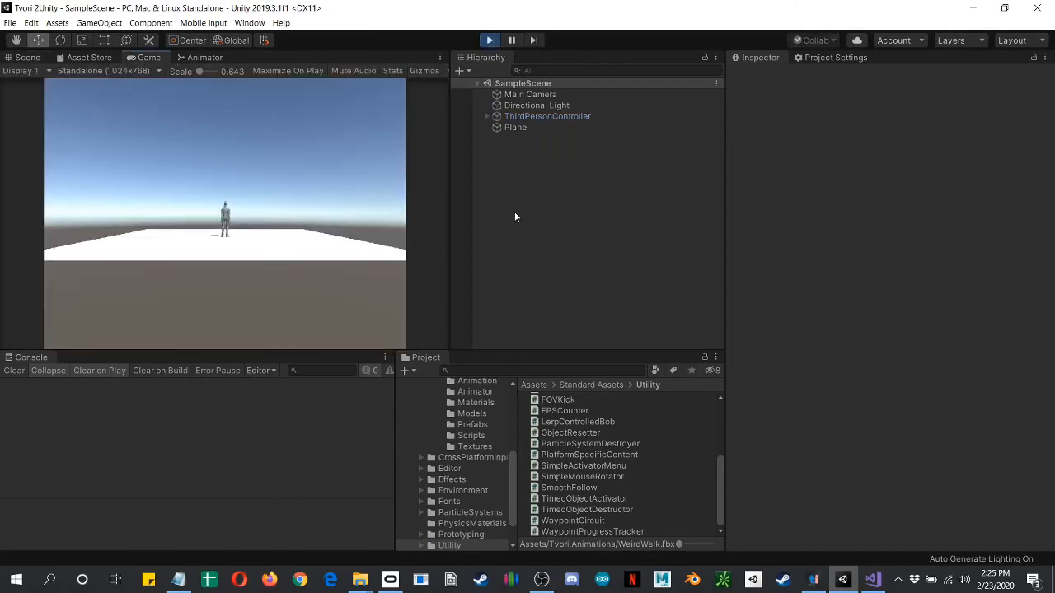
key("w")
key("d")
key("s")
key("a")
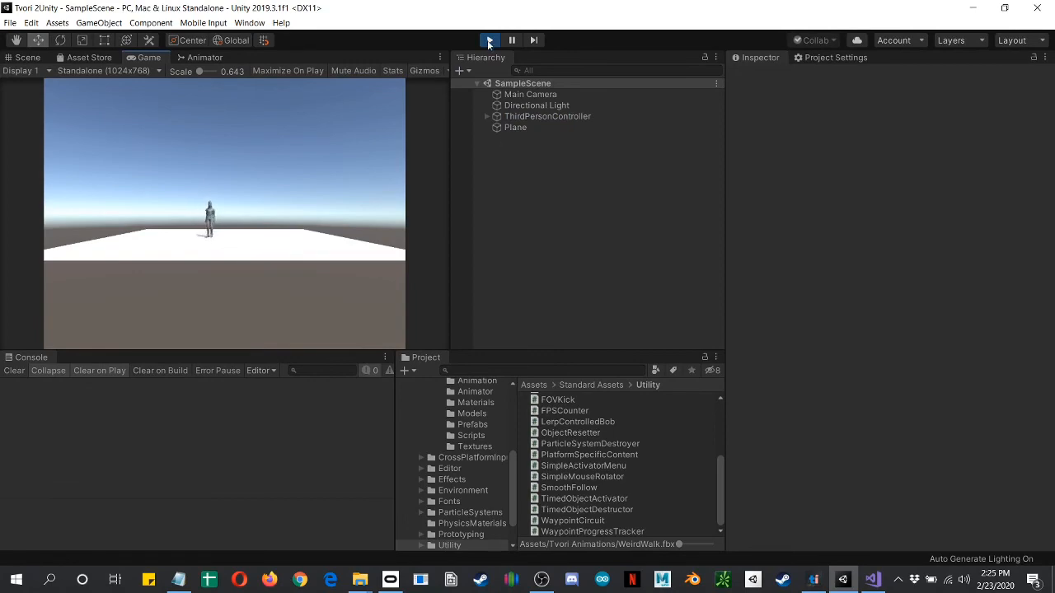